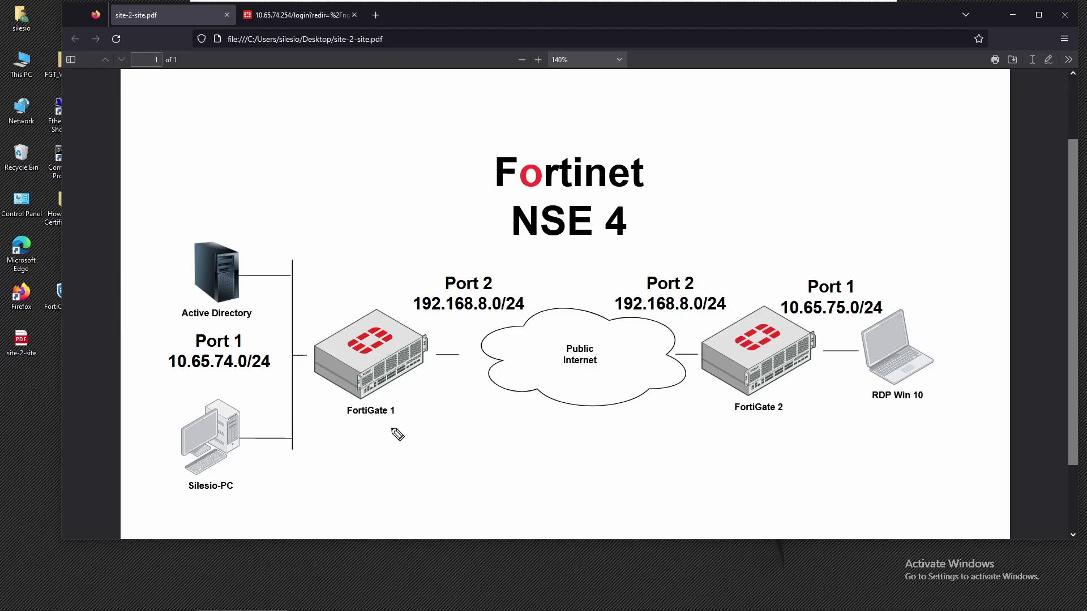
Step: Mark the FortiGate 1, FortiGate 2, remote subnet 10.65.75.0/24 and RDP Win 10 labels on the diagram
drag(328, 434, 376, 433)
drag(776, 427, 727, 424)
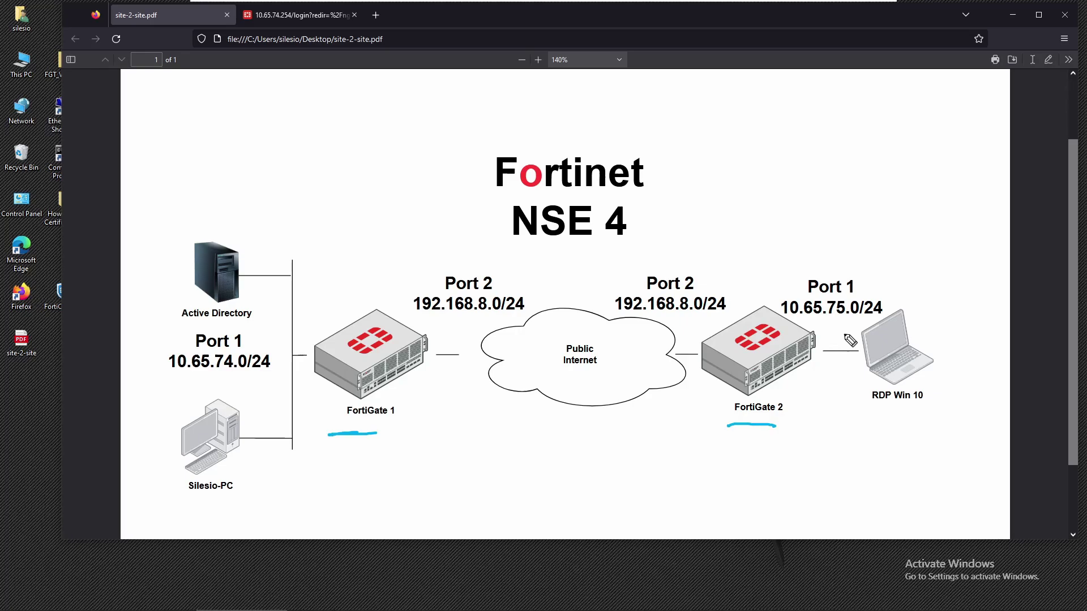
drag(849, 323, 804, 315)
drag(915, 420, 867, 430)
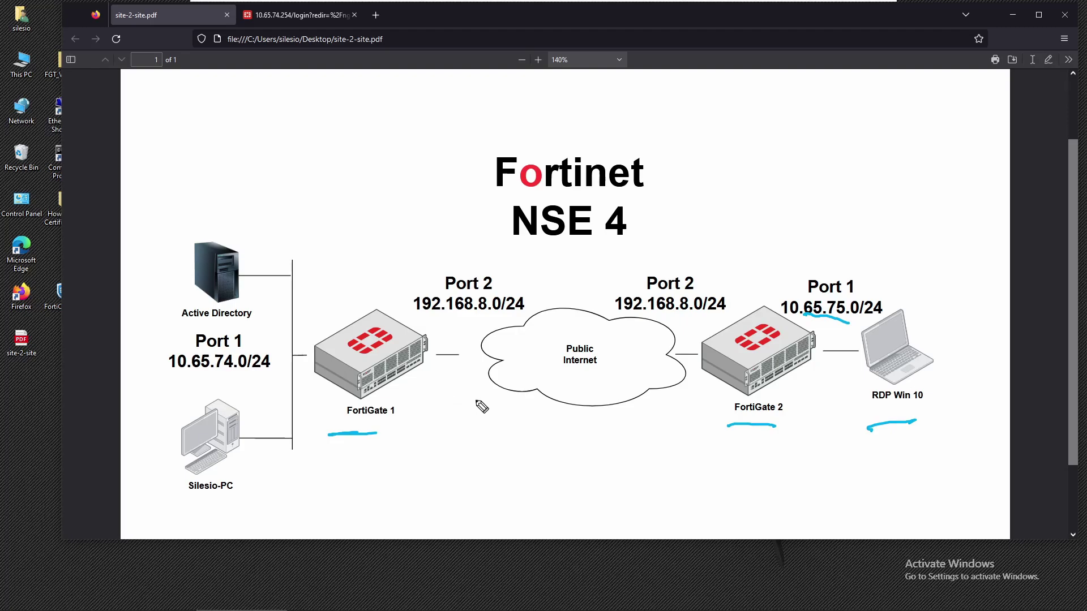
key(Escape)
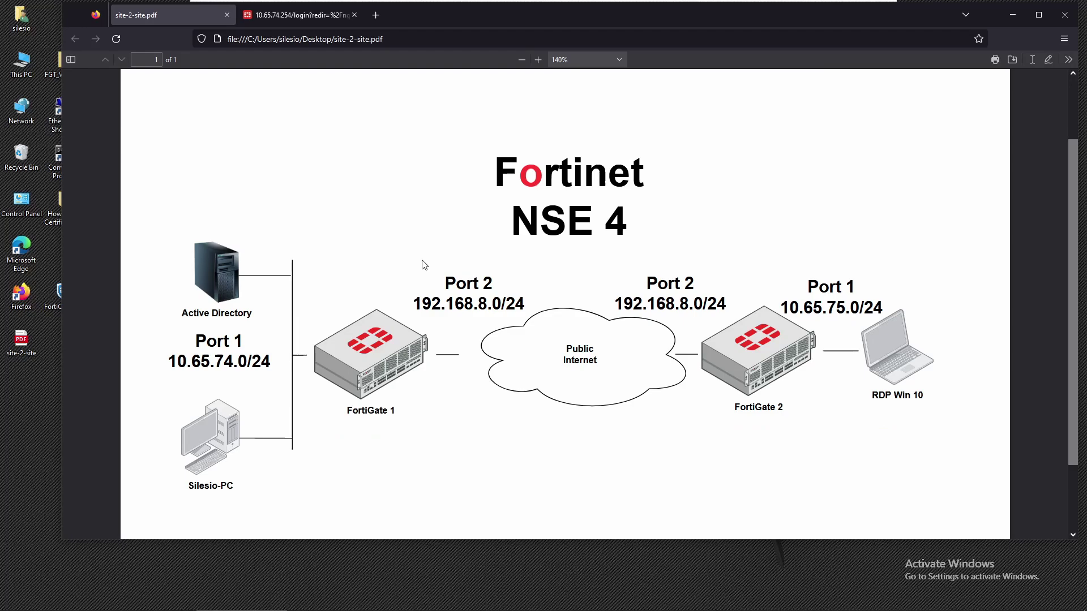
Step: Sign back in to the FortiGate web GUI as admin with the account password
click(311, 16)
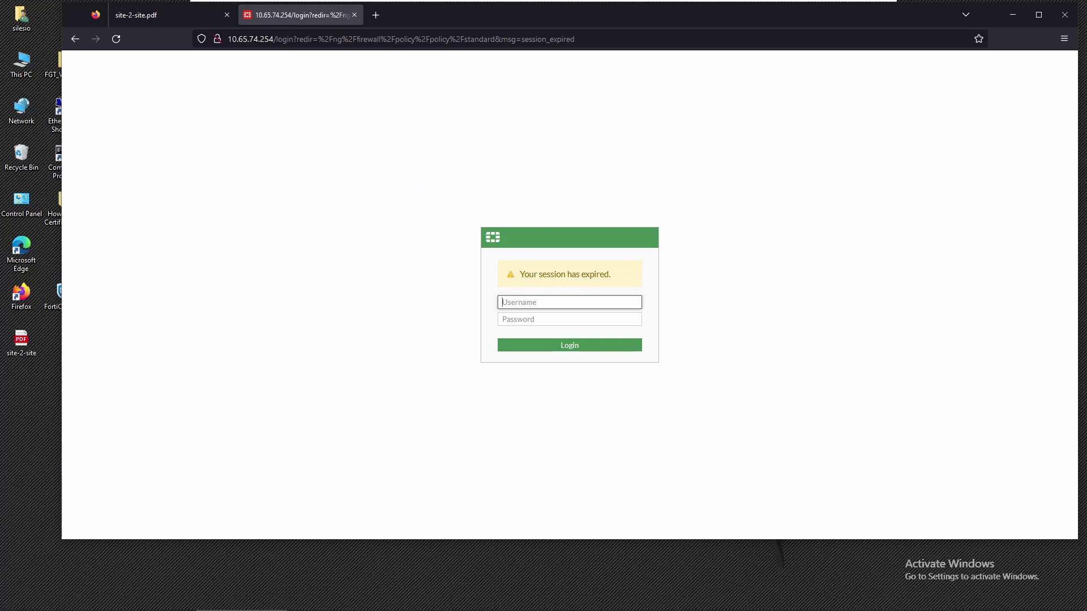
text(admin)
key(Tab)
text(***)
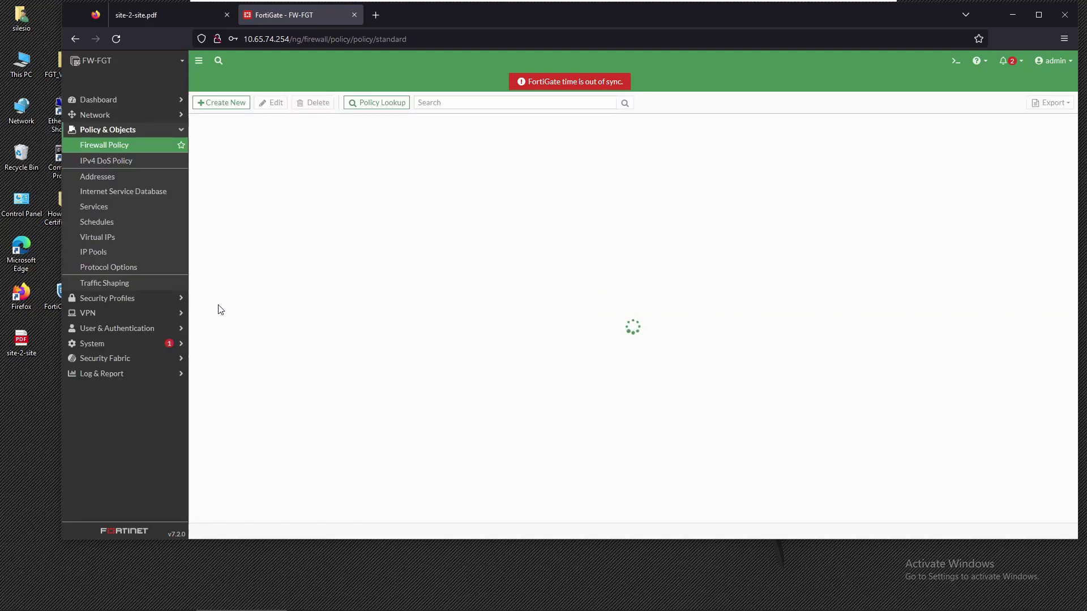
Step: Start a new IPsec tunnel from VPN > IPsec Tunnels using Create New
click(100, 314)
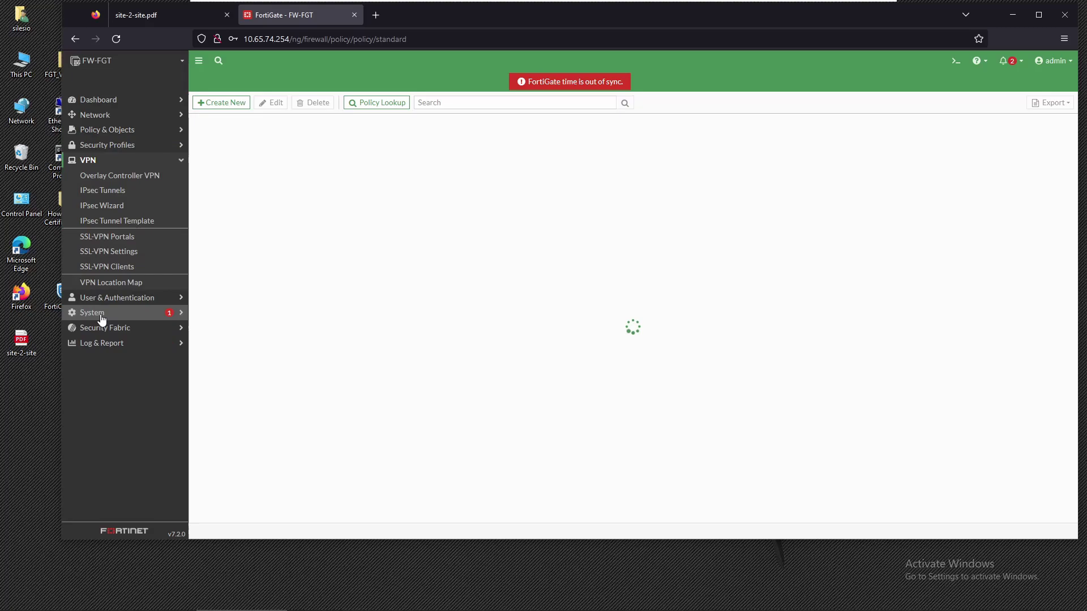
click(130, 191)
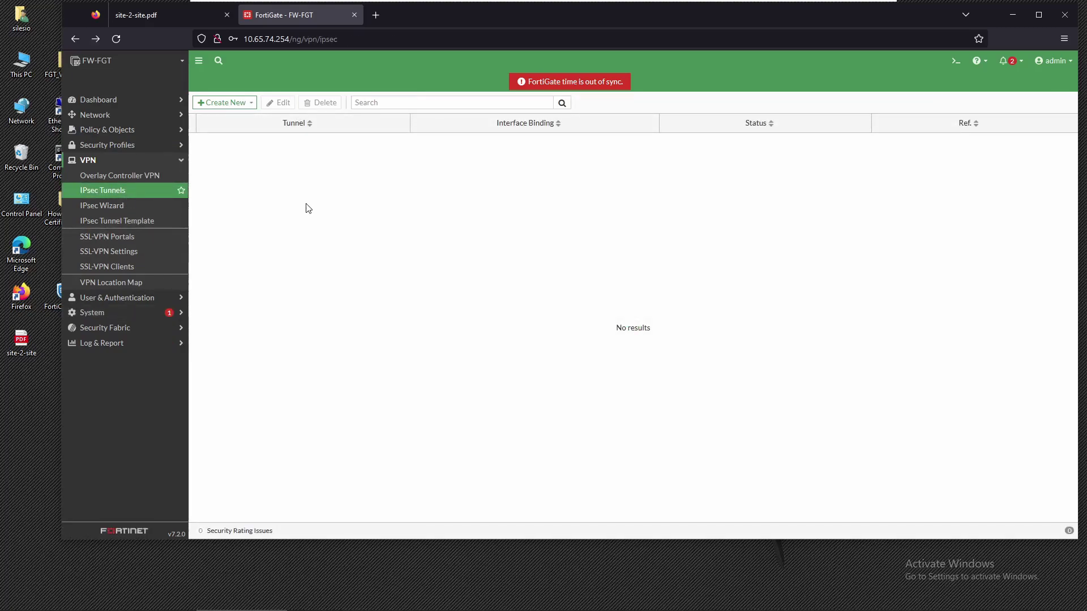
click(240, 105)
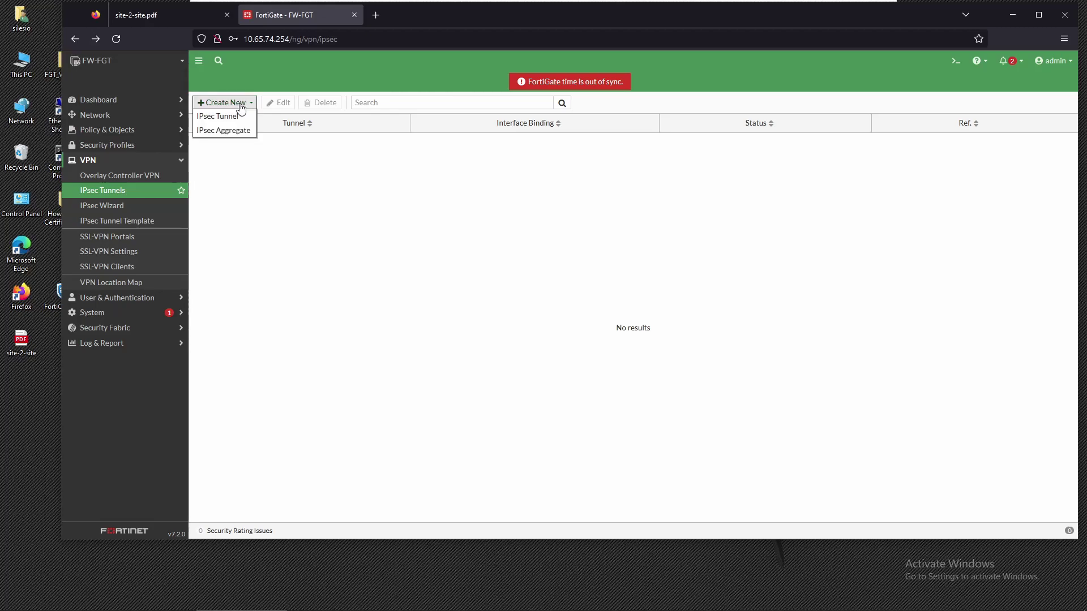
click(238, 119)
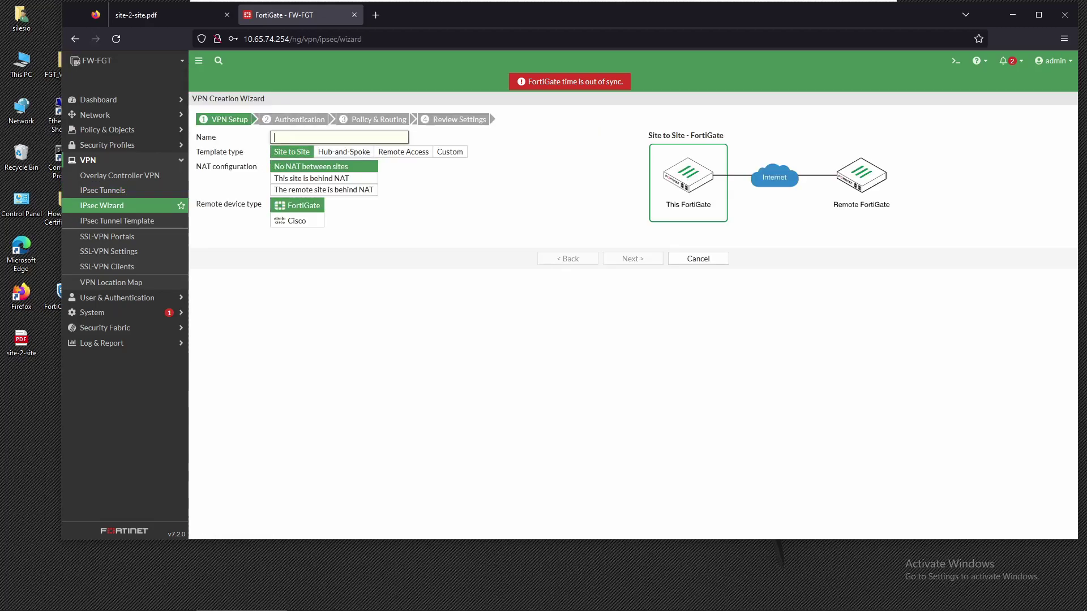
Step: Enter SITE-TO-SITE as the tunnel name, keeping No NAT and a FortiGate remote device
text(SITE-TO-SITE)
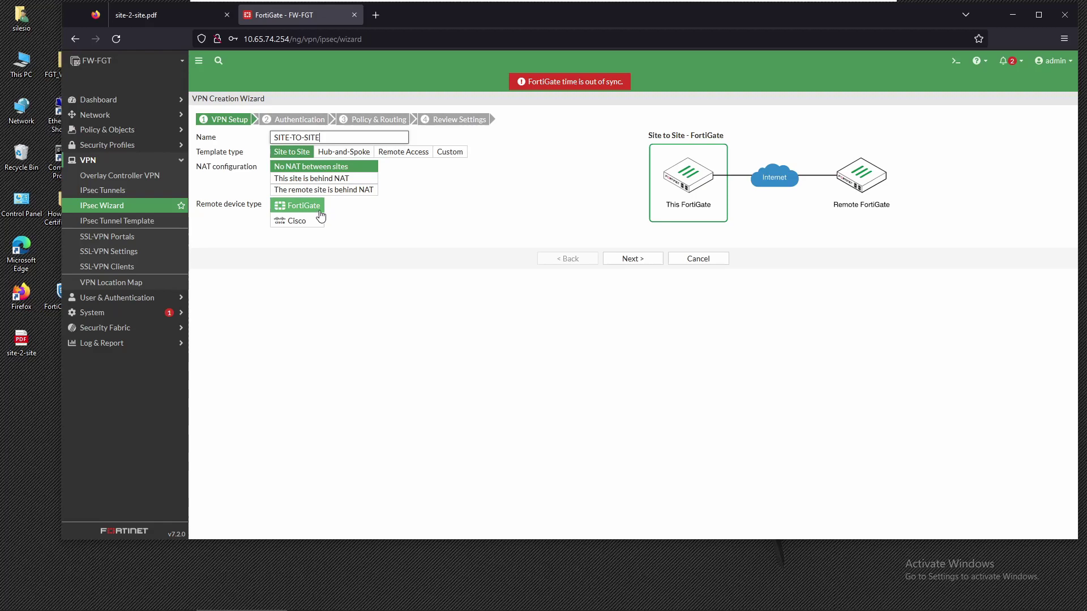
Step: Set remote IP 192.168.8.132 on WAN_INTERFACE (port2) with a pre-shared key
click(619, 260)
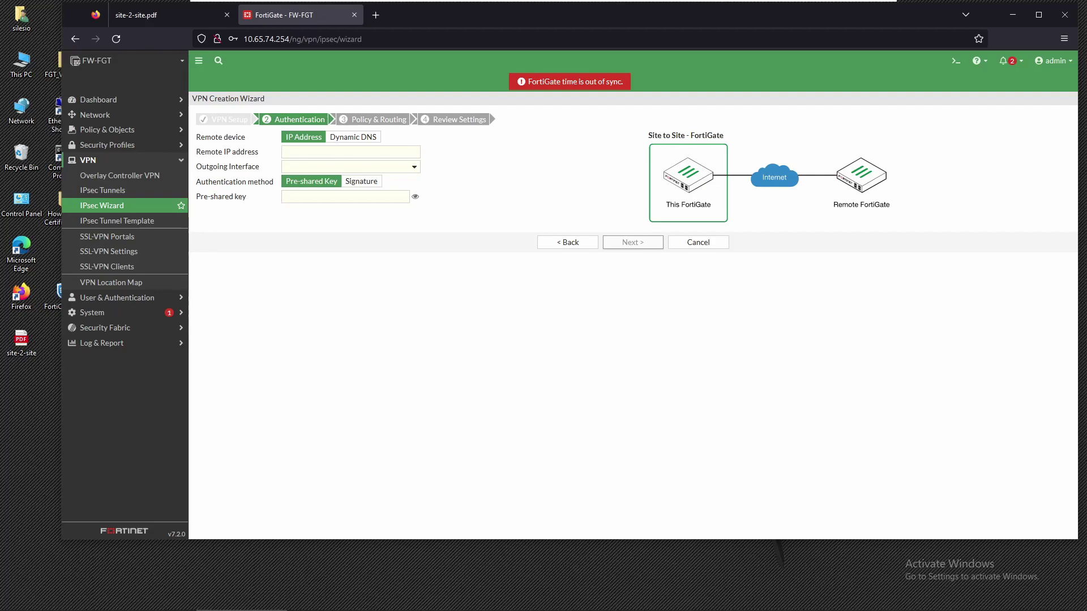
click(351, 151)
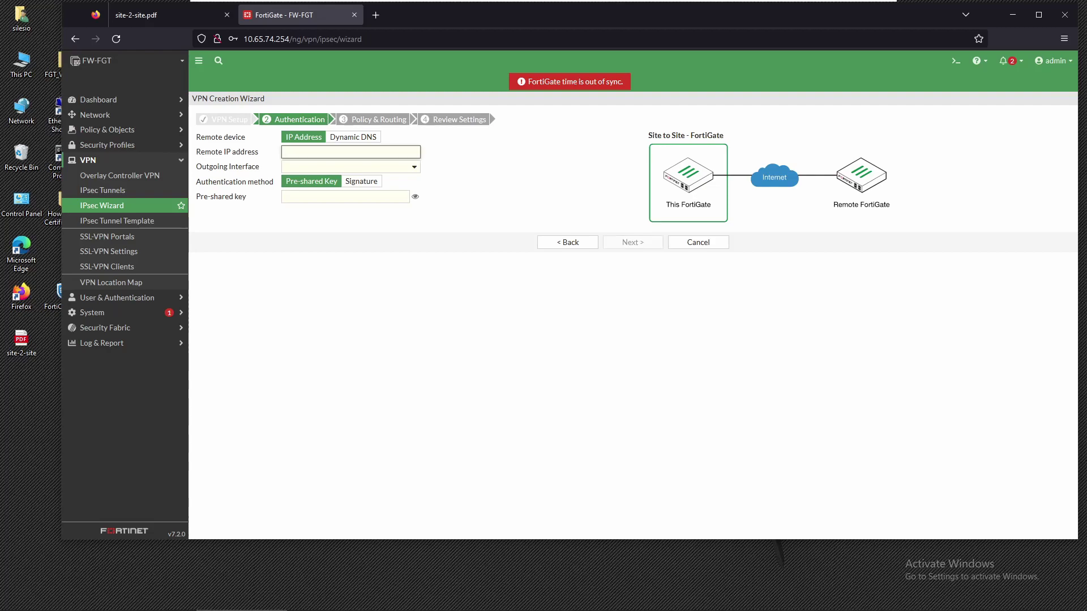
text(192.168)
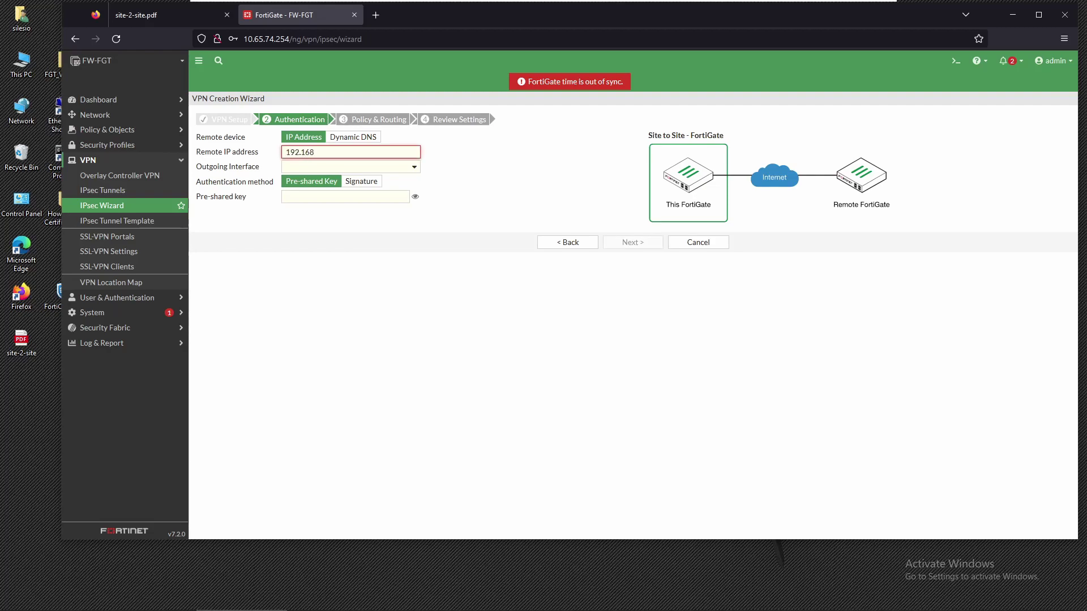
text(.8.132)
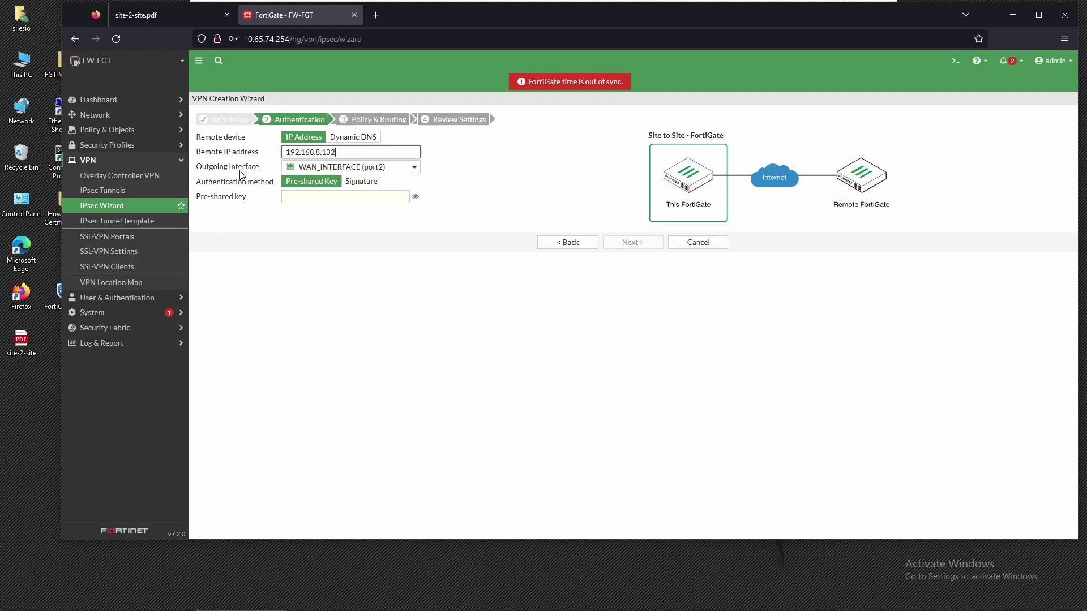
mouse_move(392, 171)
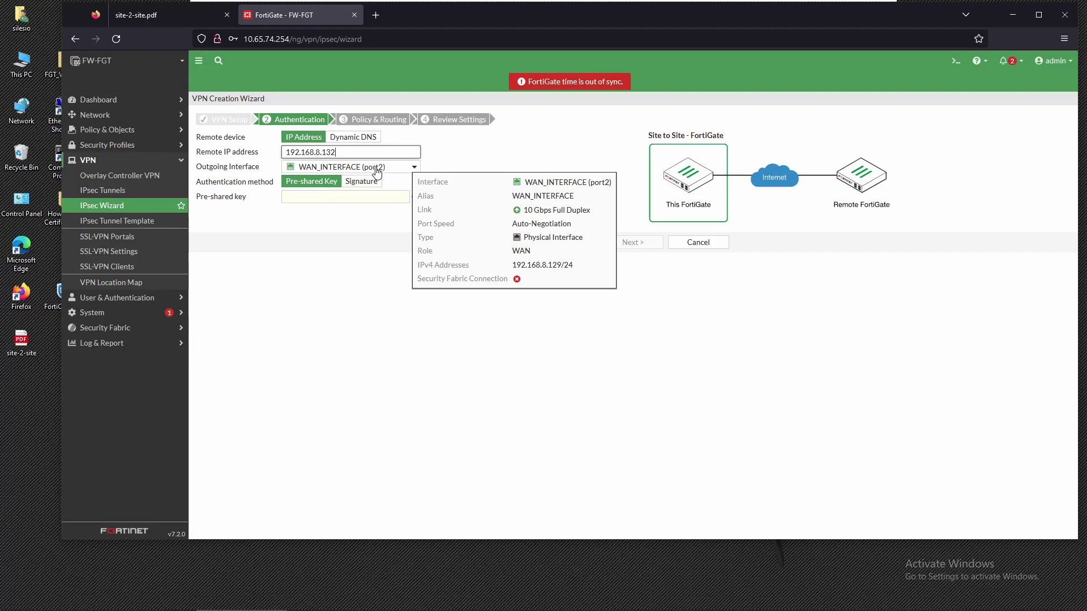
click(339, 197)
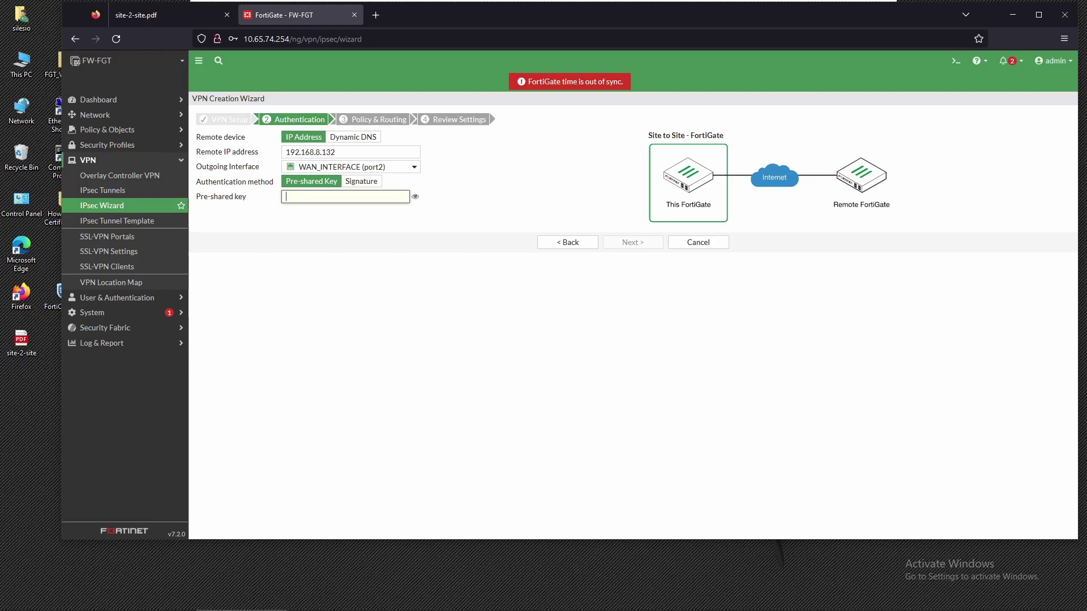
text(fortinet1)
click(627, 243)
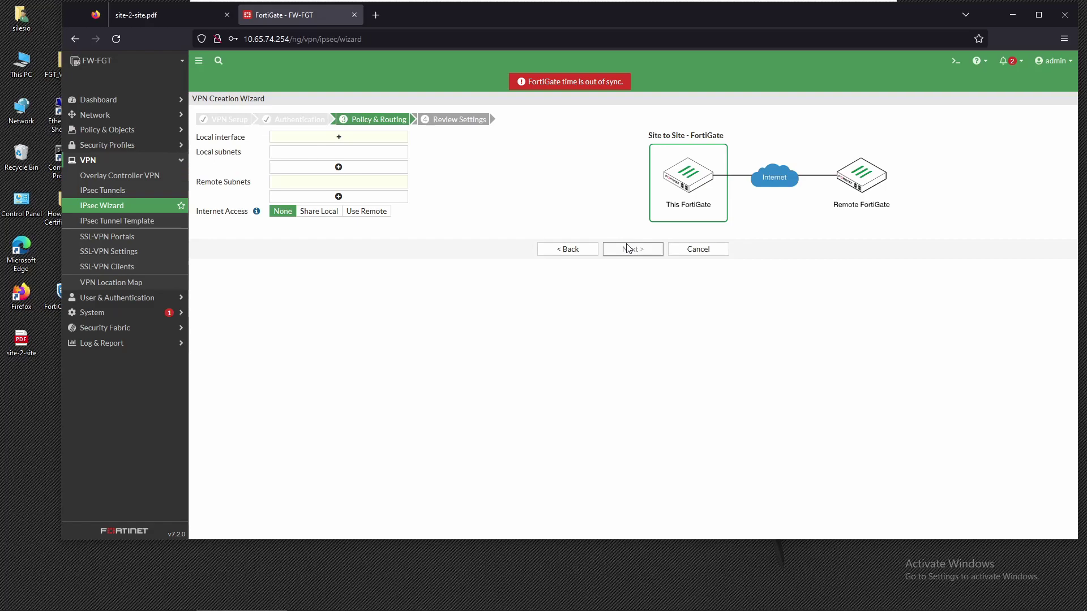
Step: Use LAN_INTERFACE (port1) as local interface and 10.65.75.0/24 as the remote subnet
click(383, 139)
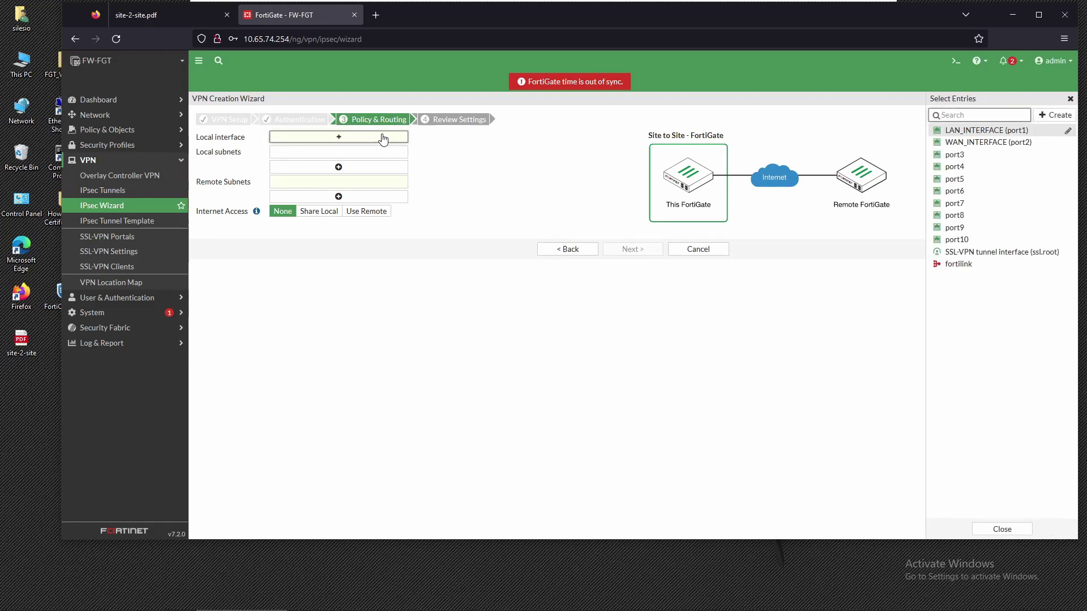
mouse_move(963, 145)
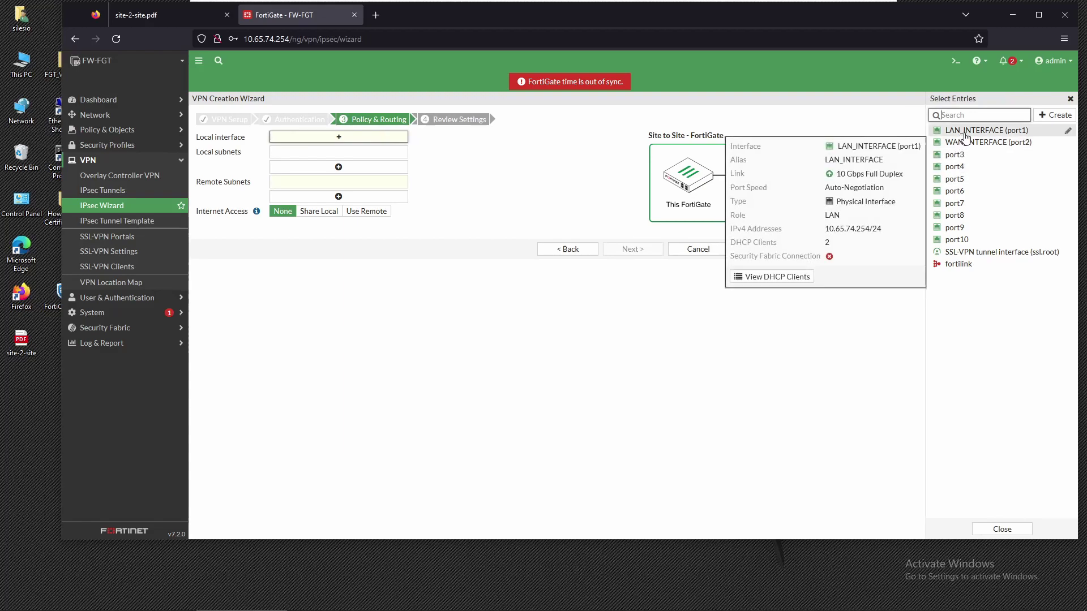
click(964, 133)
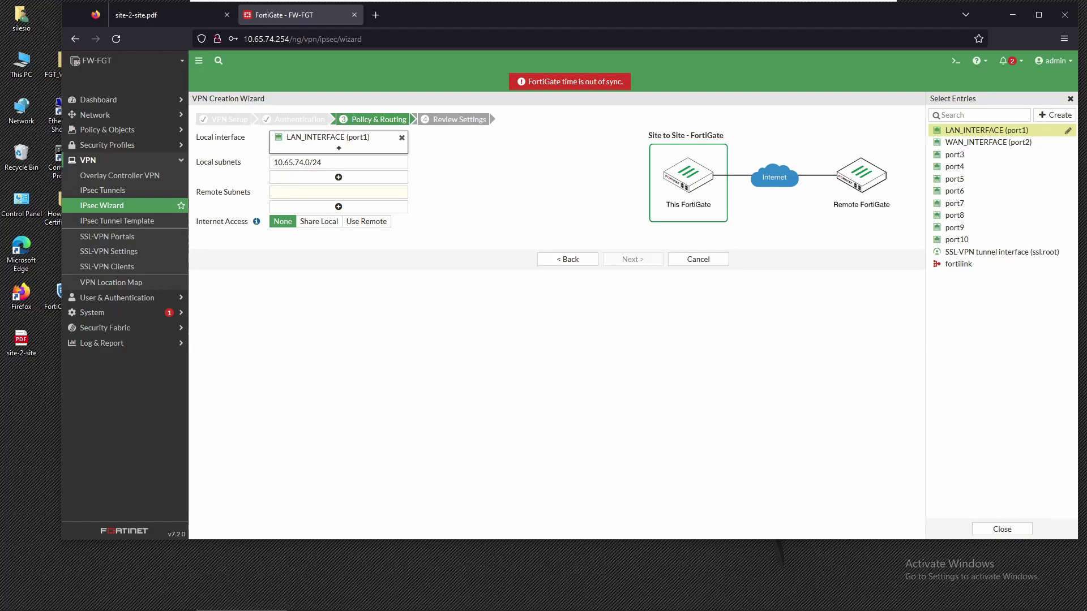
click(338, 192)
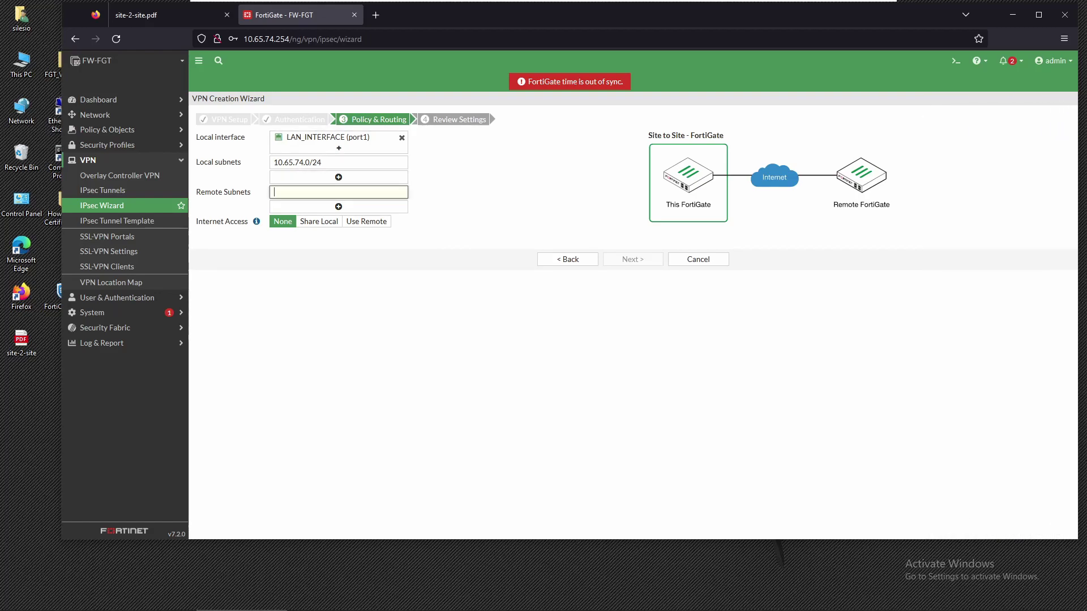
click(331, 207)
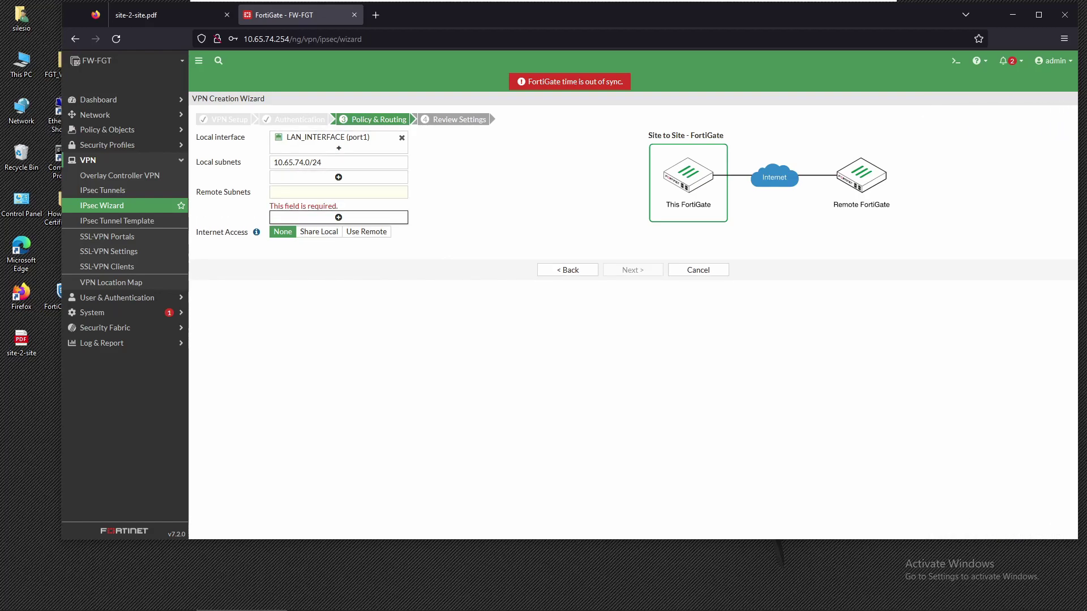
click(339, 192)
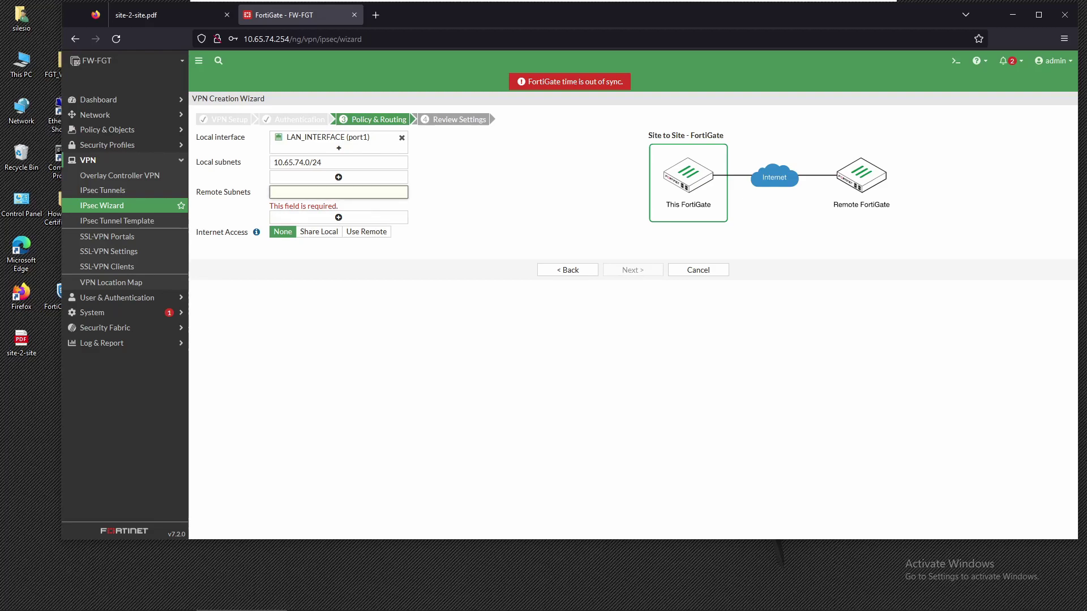
text(10.65.75)
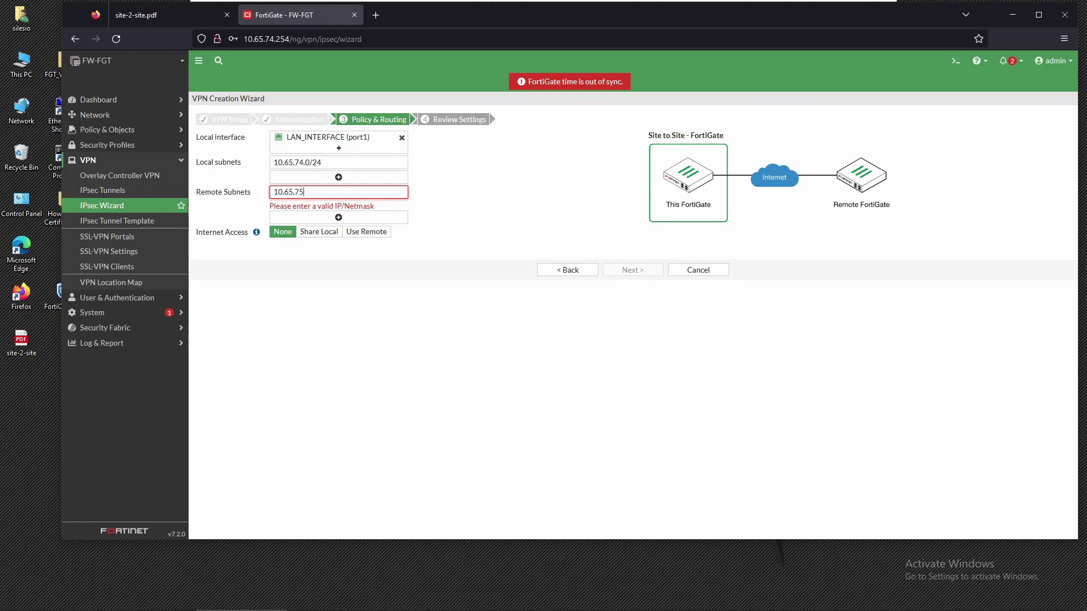
text(.0/24)
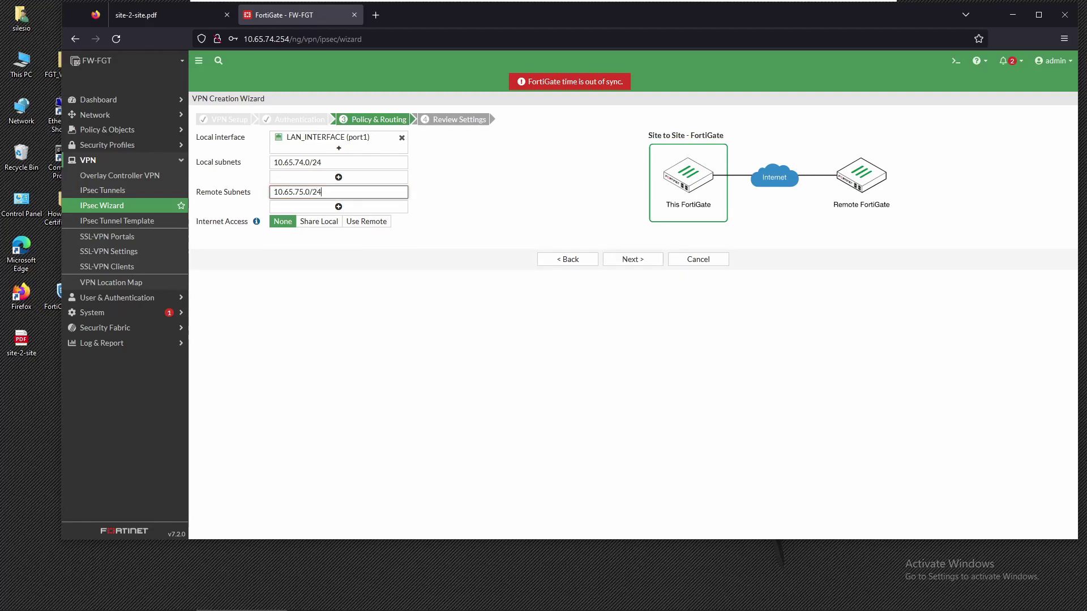
click(463, 201)
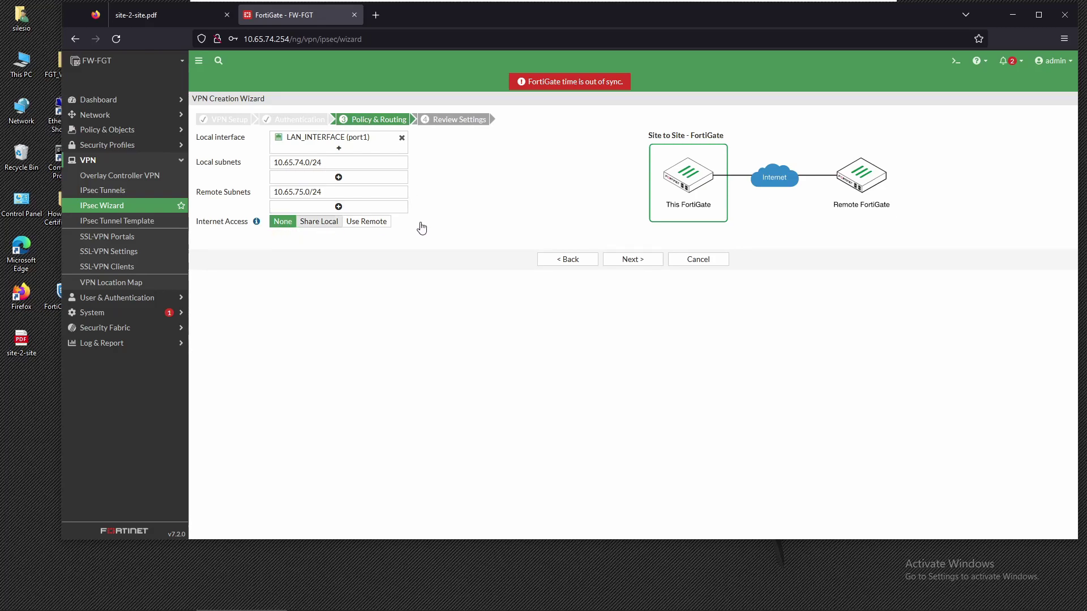
Step: Create the SITE-TO-SITE tunnel on the first FortiGate and show the tunnel list
click(637, 263)
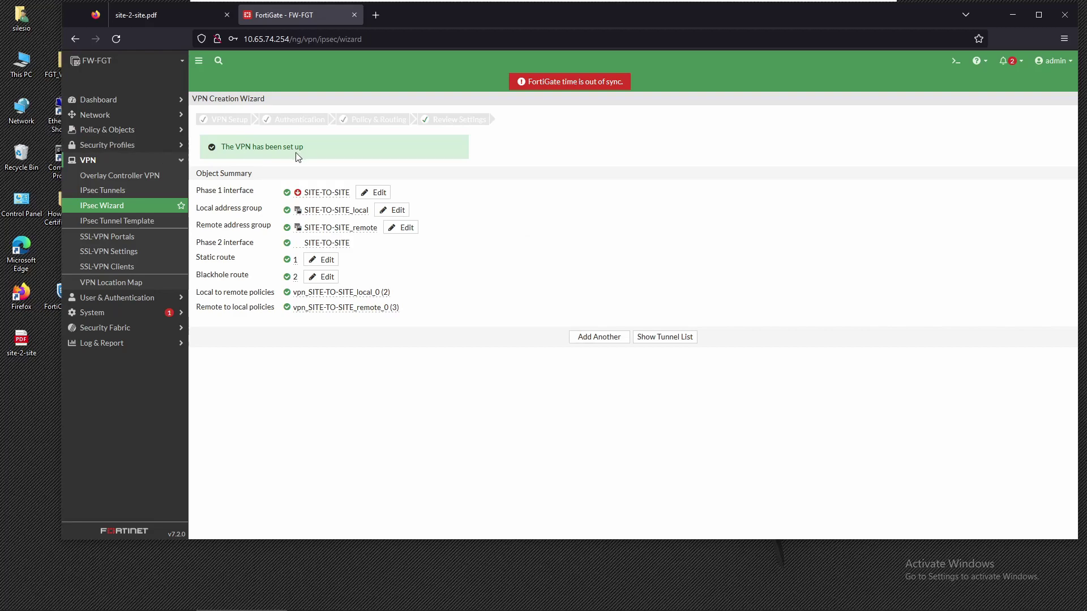
click(671, 337)
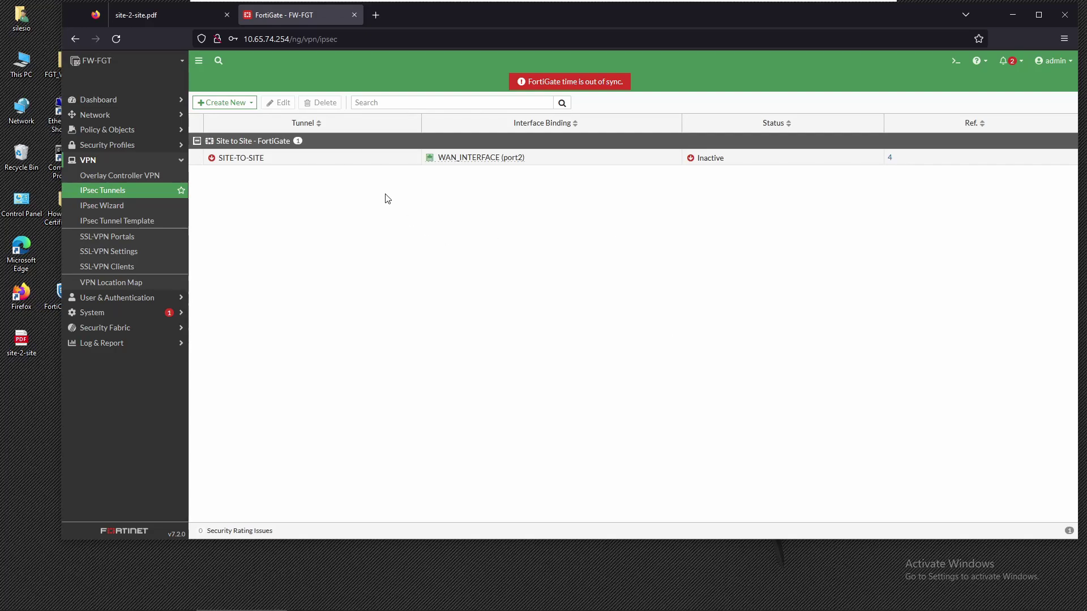
mouse_move(226, 160)
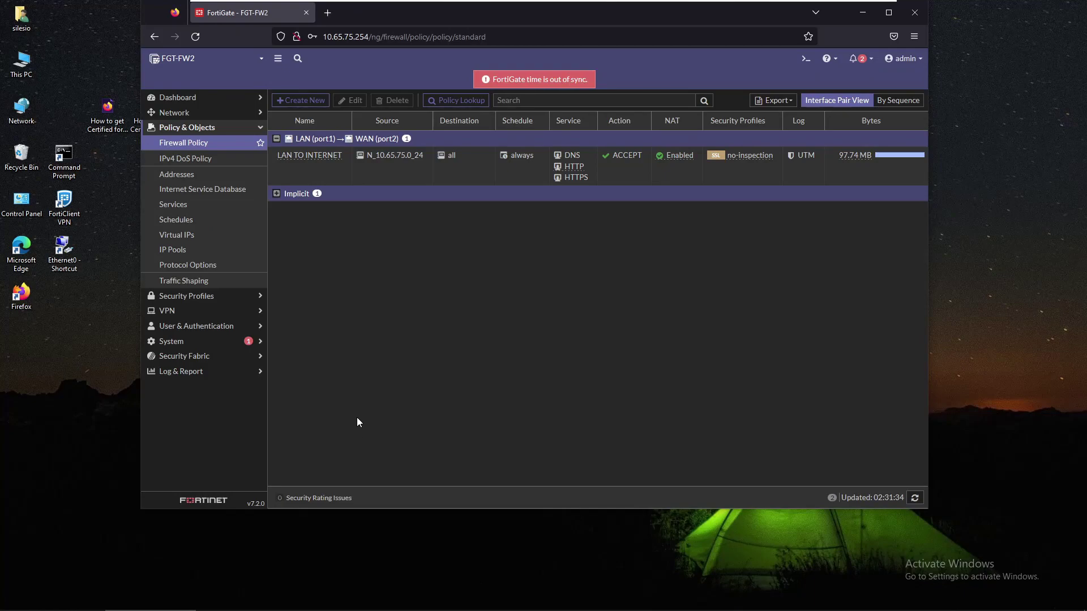
Step: On FGT-FW2, start a new IPsec tunnel from VPN > IPsec Tunnels
click(214, 312)
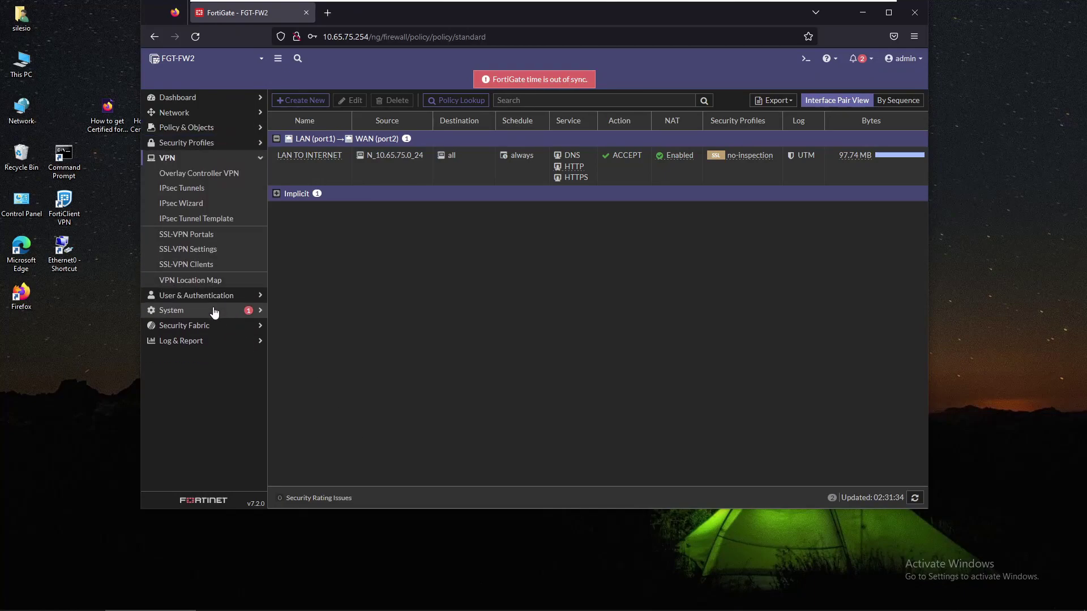
click(198, 193)
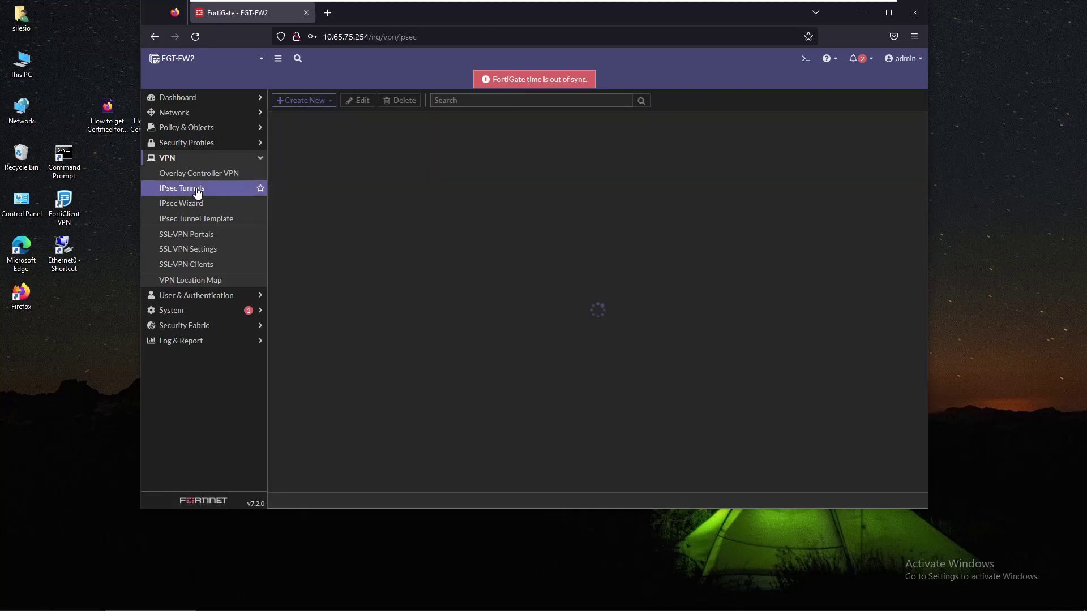
click(318, 106)
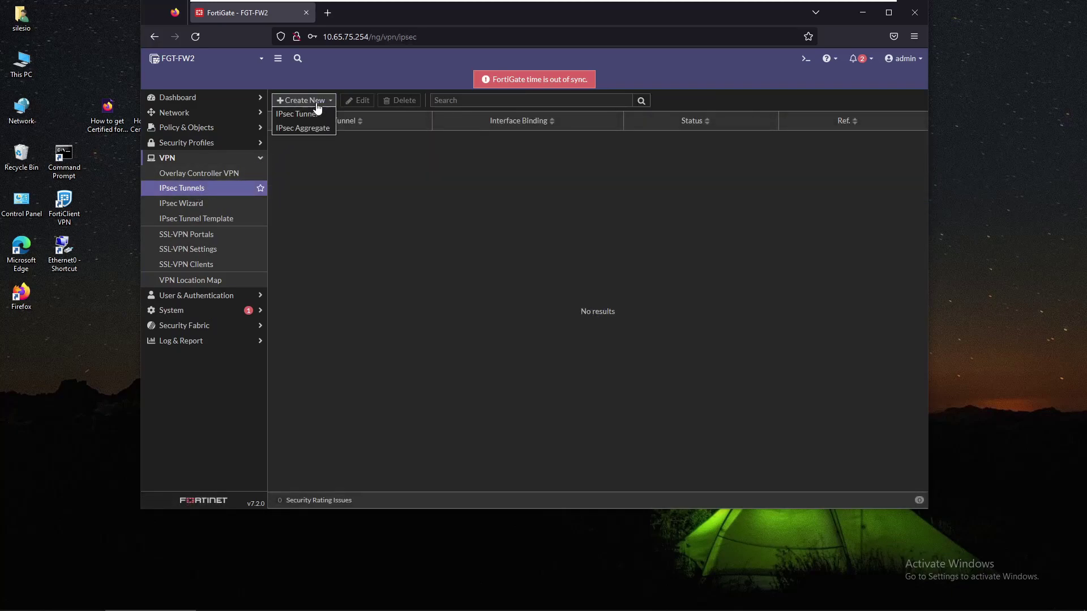
click(327, 109)
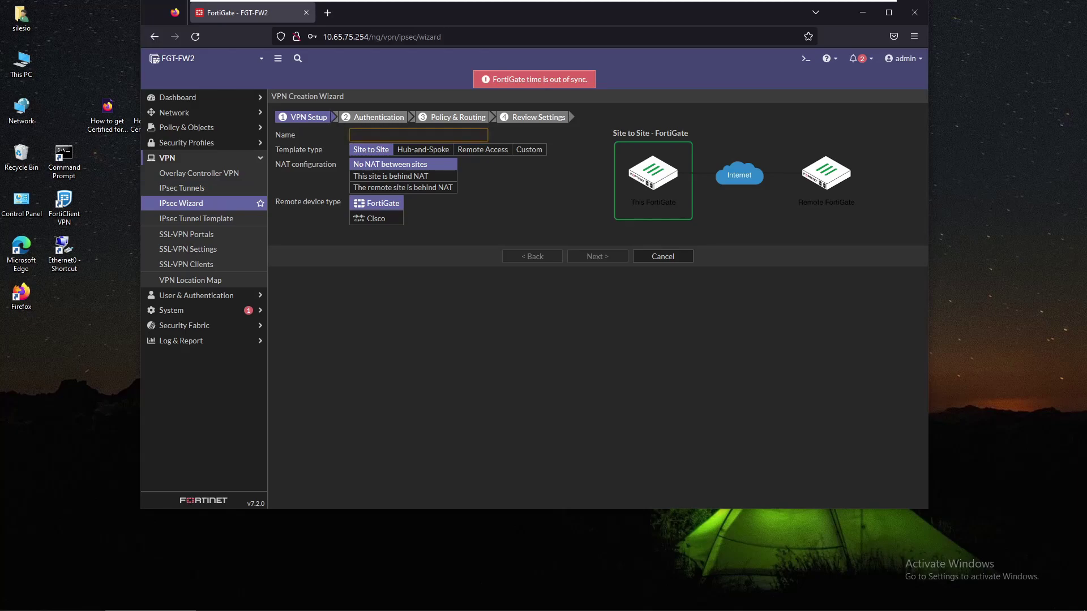
Step: Name the tunnel SITE-TO-SITE, replacing the mistyped VPN entry
text(SITE-TO-SI)
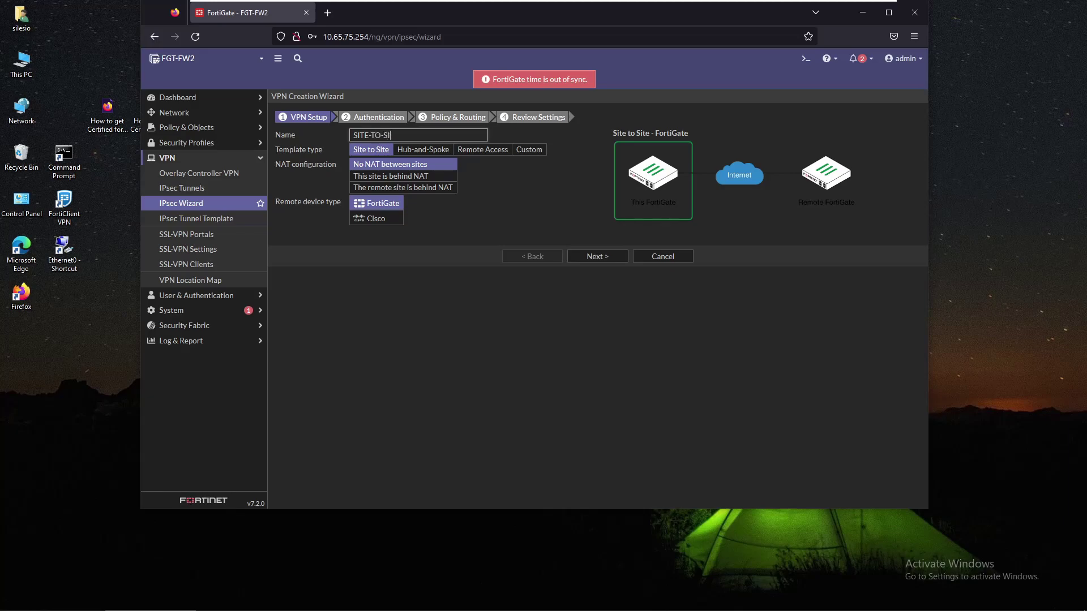
text(TE)
Step: Target remote IP 192.168.8.129 over WAN (port2) and enter the pre-shared key
click(579, 258)
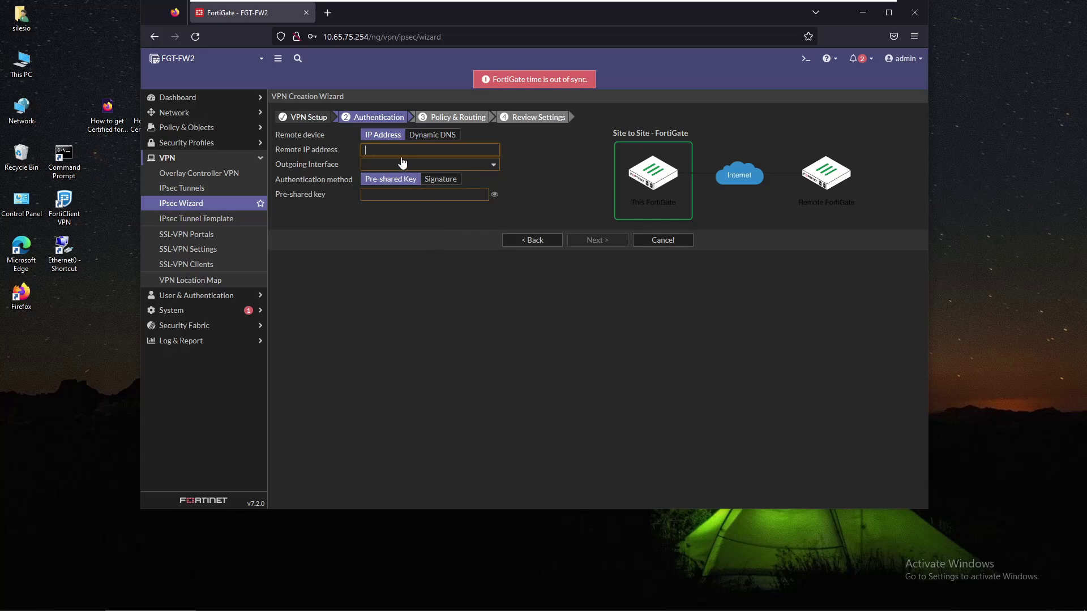
text(192.168.8.129)
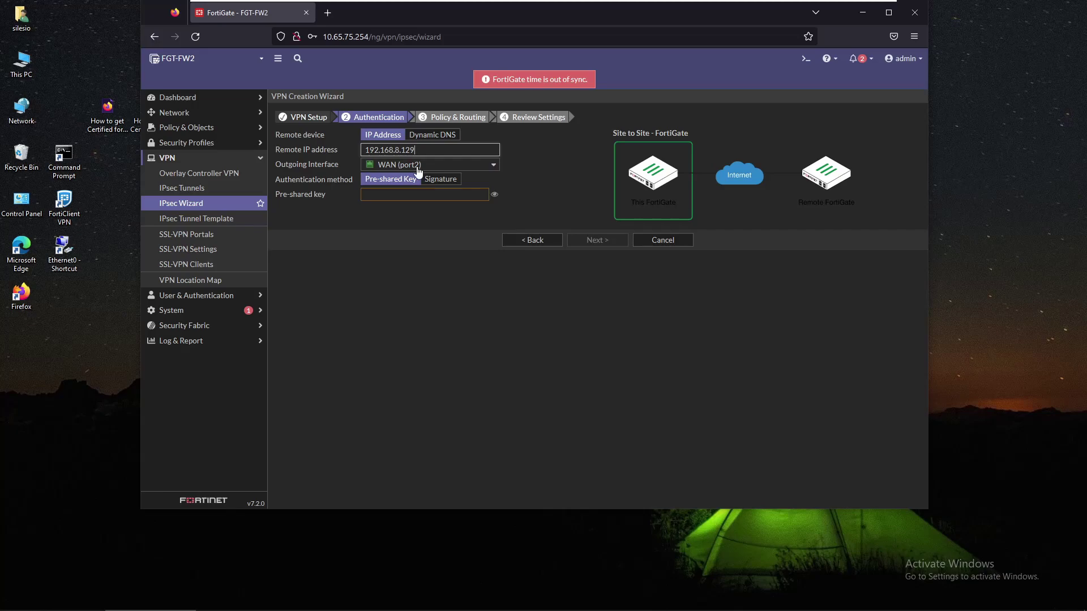
mouse_move(424, 169)
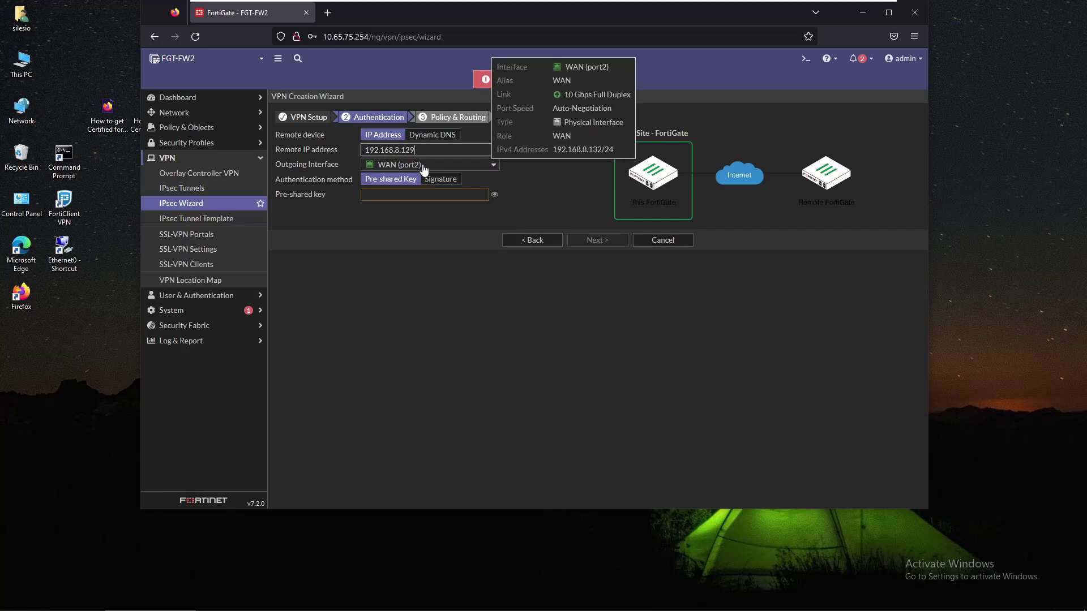
click(424, 194)
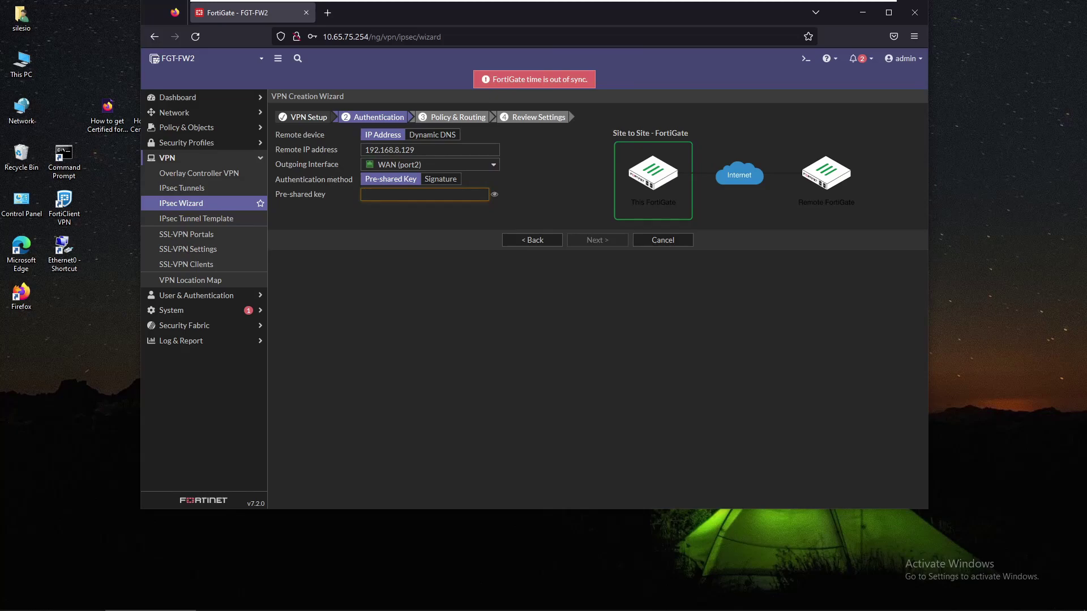
text(fortinet1)
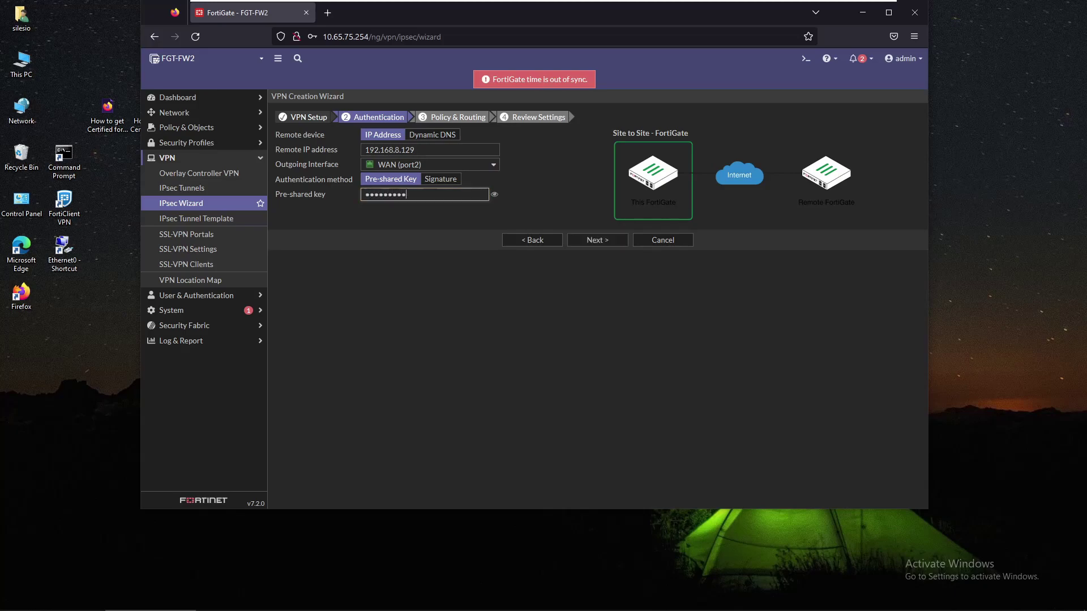
click(417, 218)
Step: Set local interface LAN (port1) and remote subnet 10.65.74.0/24 for the VPN
click(588, 240)
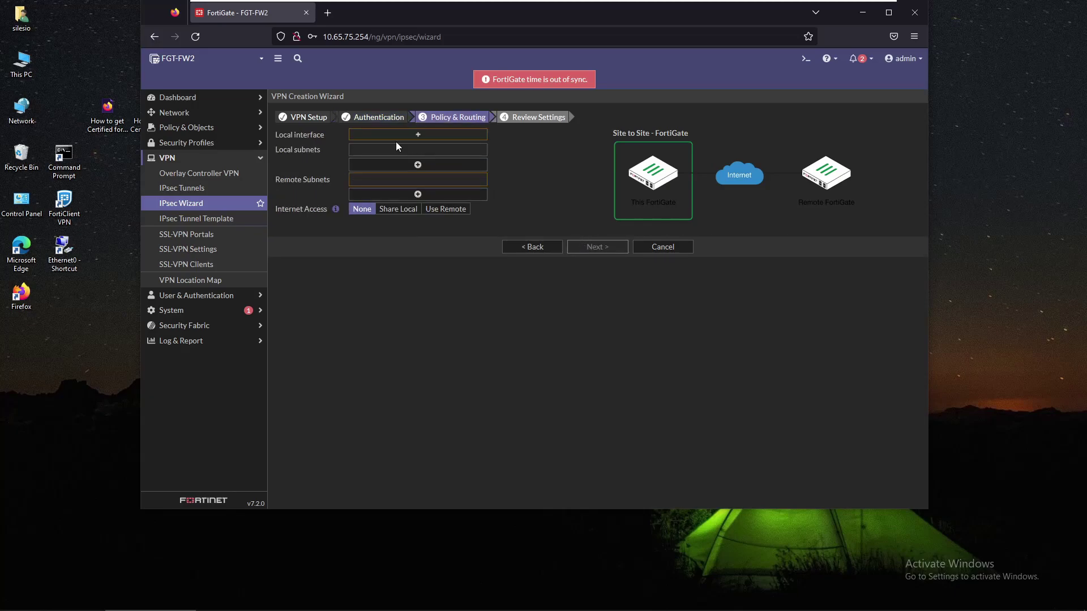
click(431, 138)
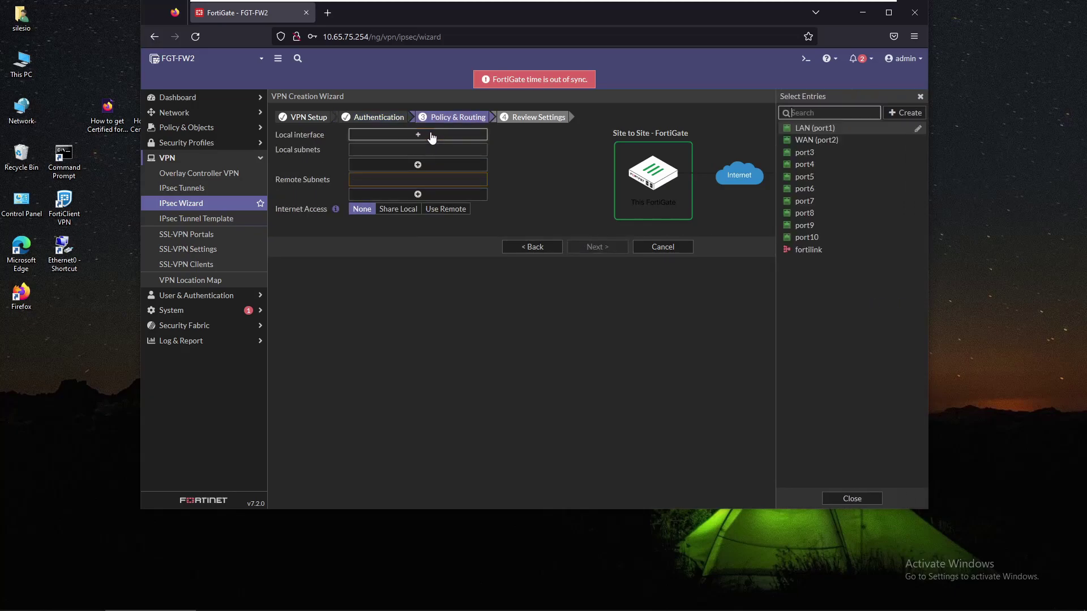
click(816, 130)
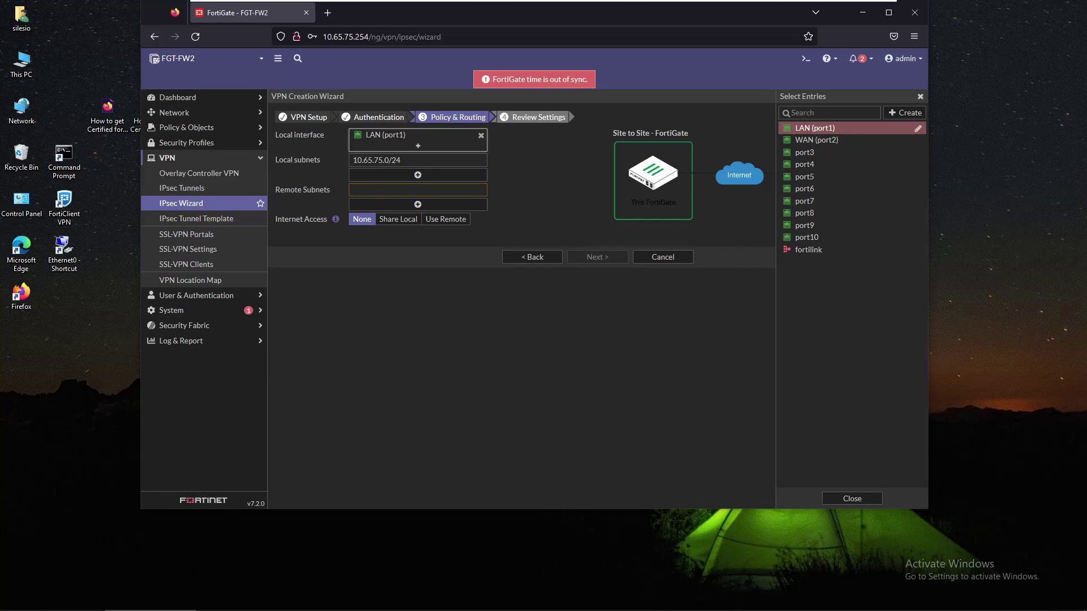
text(10.)
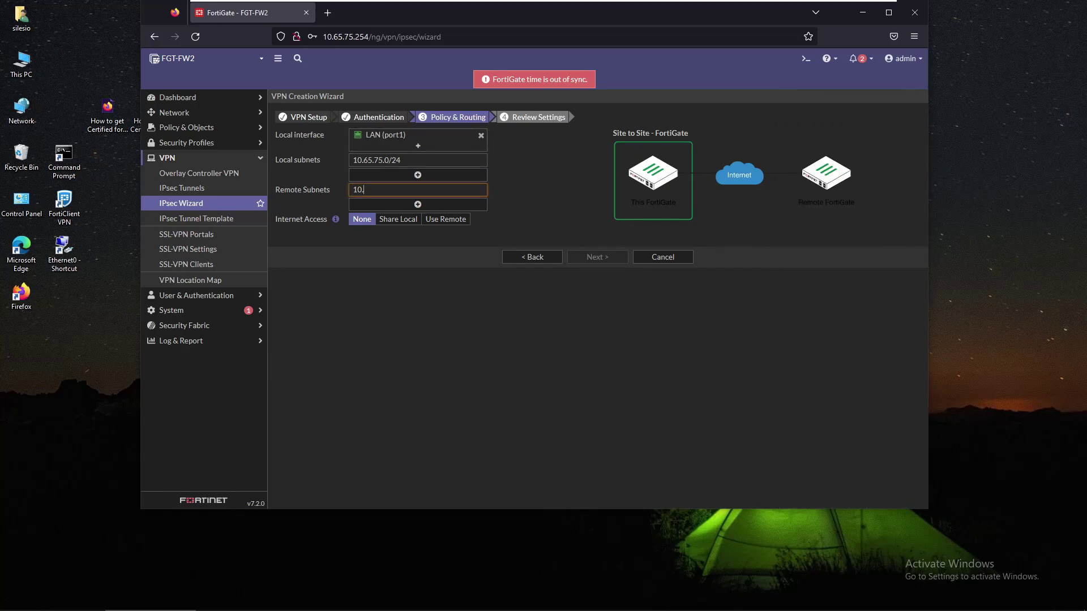
text(65.7)
text(5)
text(.0/24)
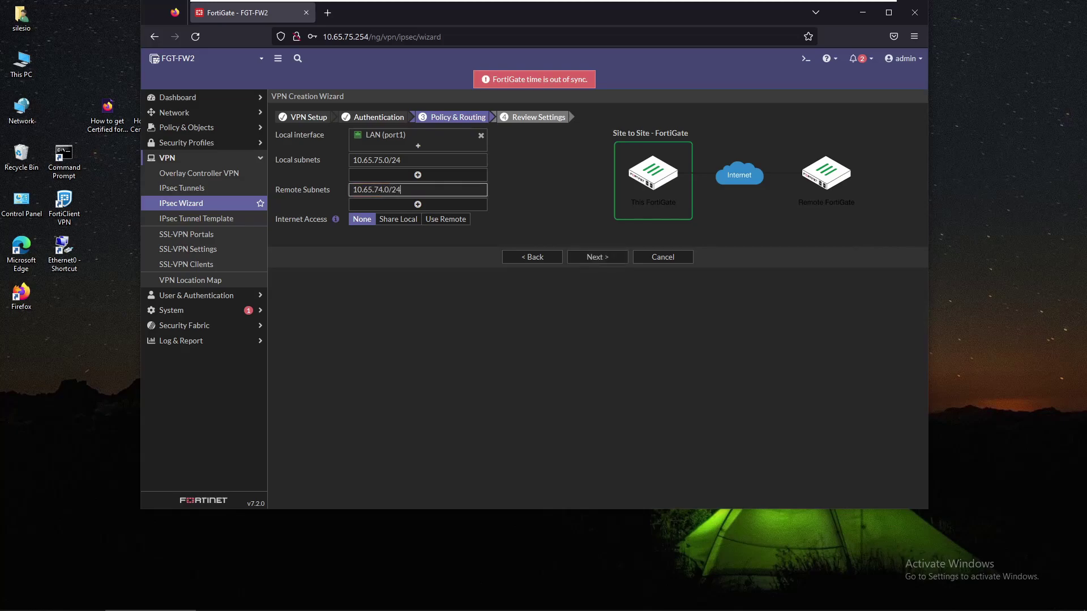
click(435, 280)
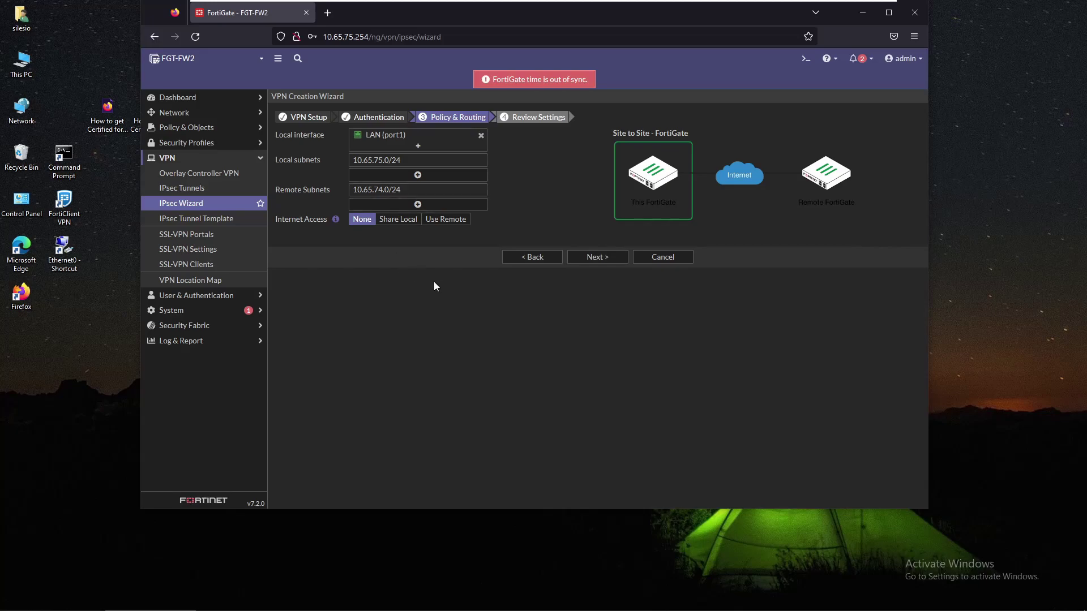
Step: Review and create the SITE-TO-SITE VPN on FGT-FW2, then list the IPsec tunnels
click(608, 258)
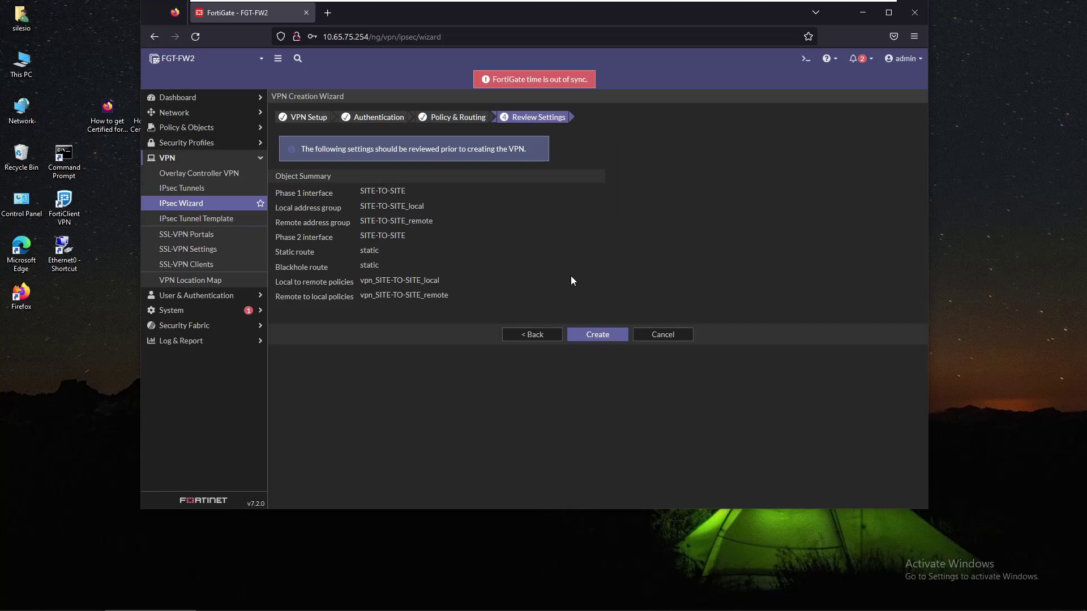
click(616, 338)
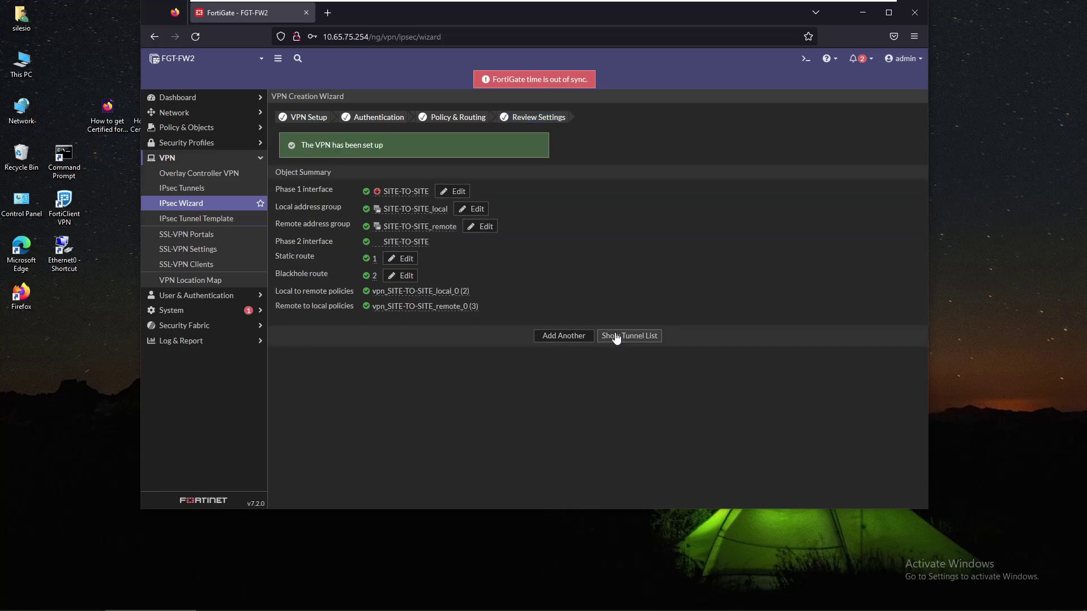
click(647, 338)
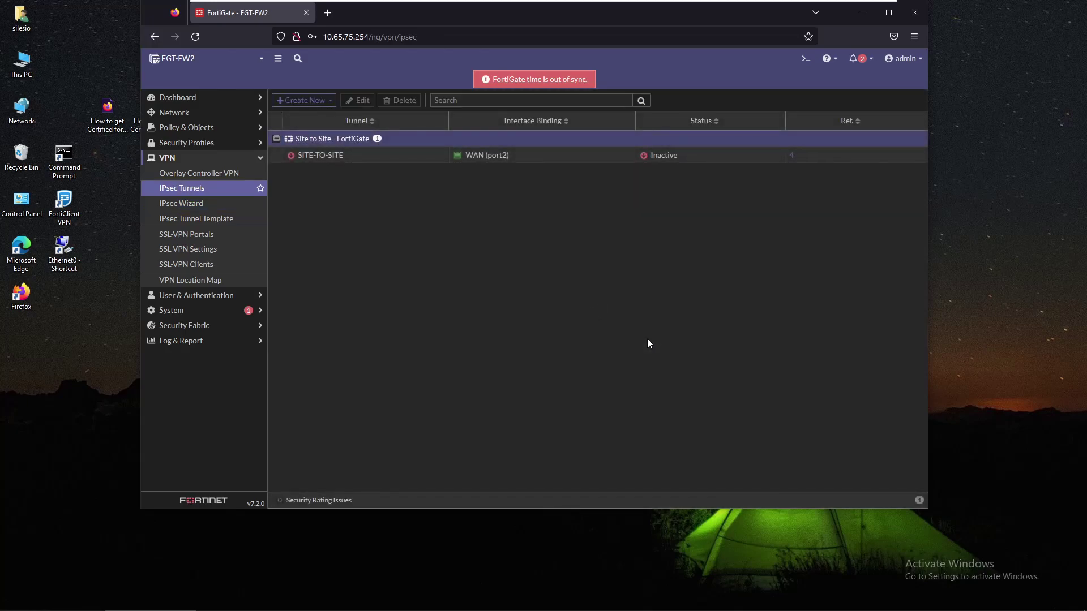
mouse_move(329, 163)
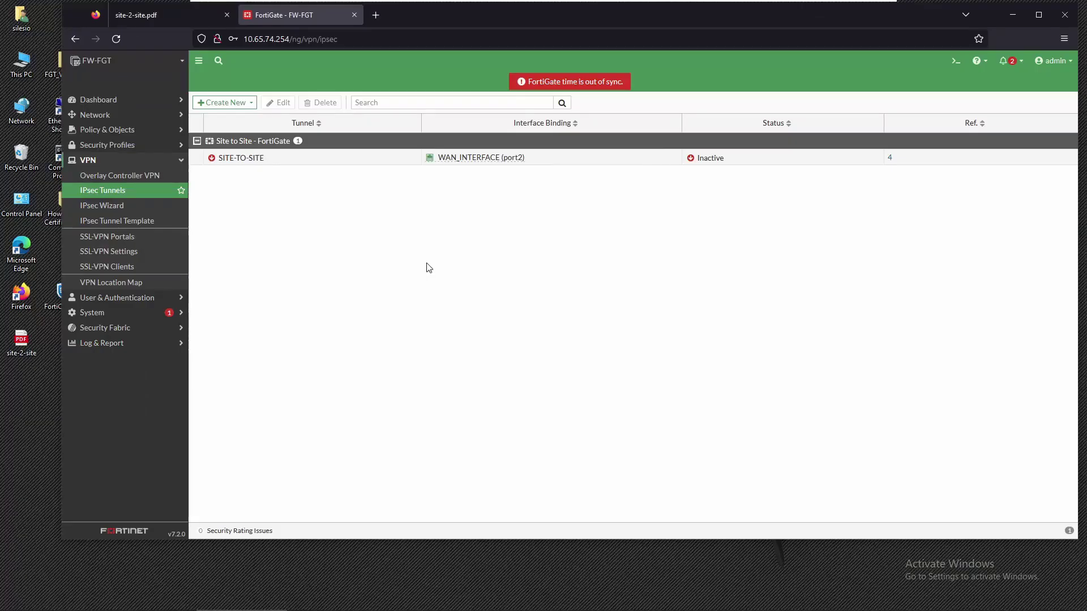
Step: Launch Remote Desktop Connection from the Windows Start search
key(super)
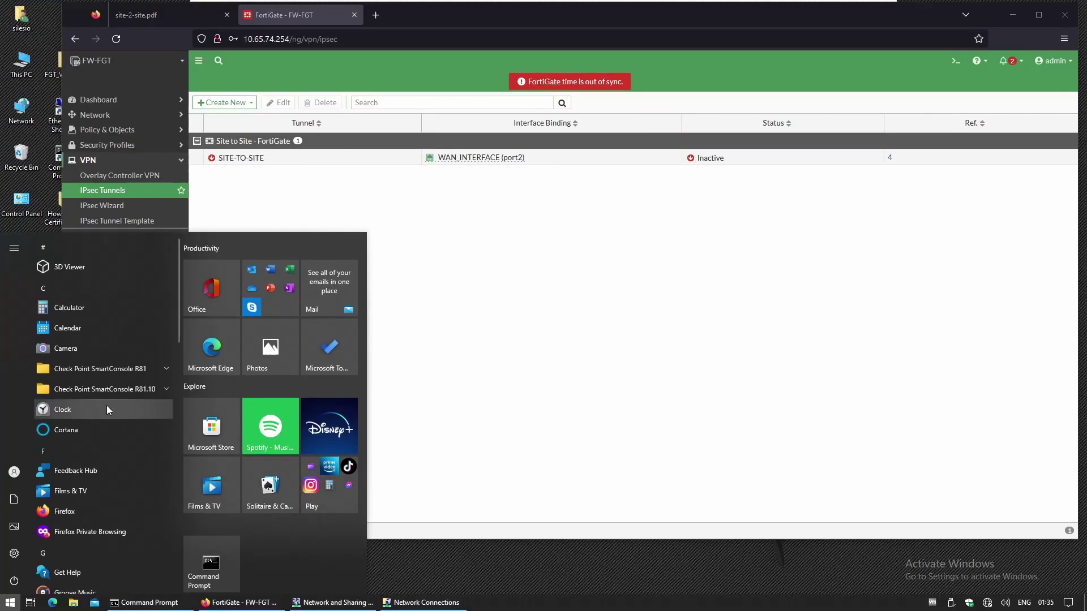
text(re)
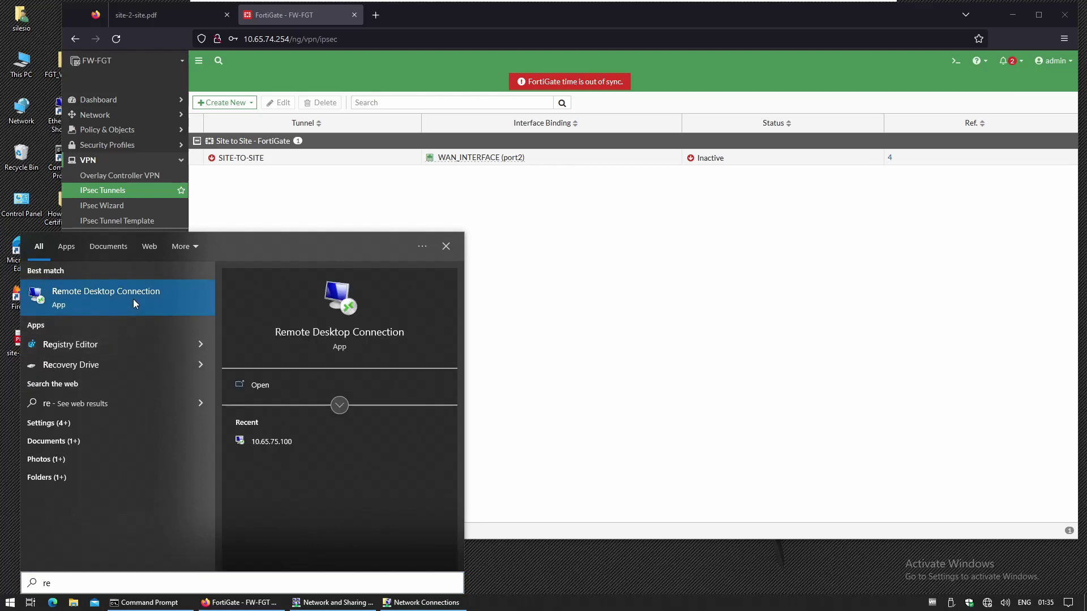
click(179, 298)
Step: Connect to 10.65.75.100 and submit the account password
click(506, 198)
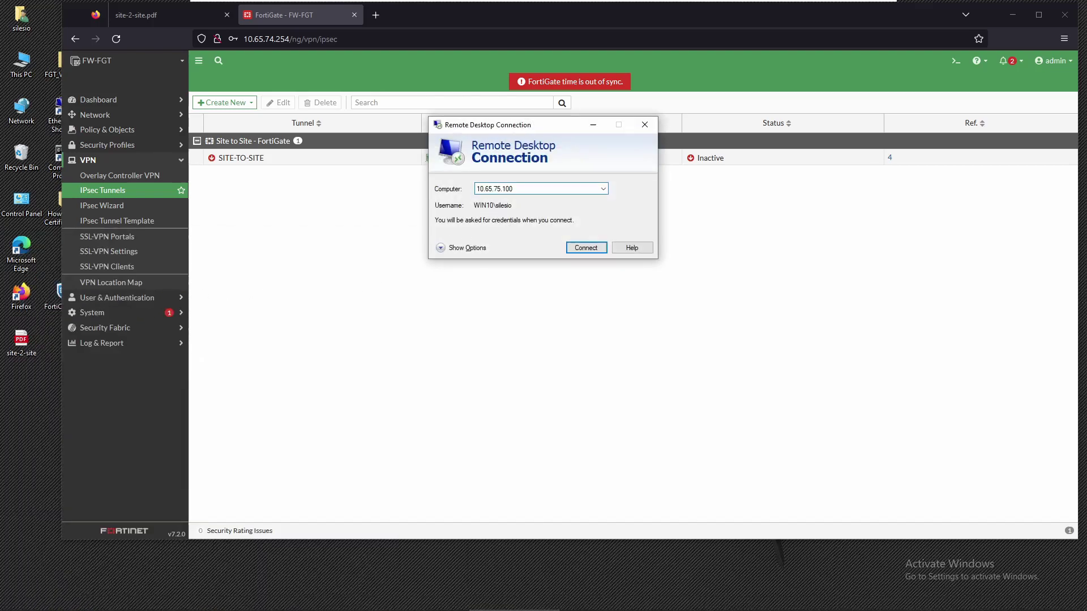
click(478, 195)
click(584, 250)
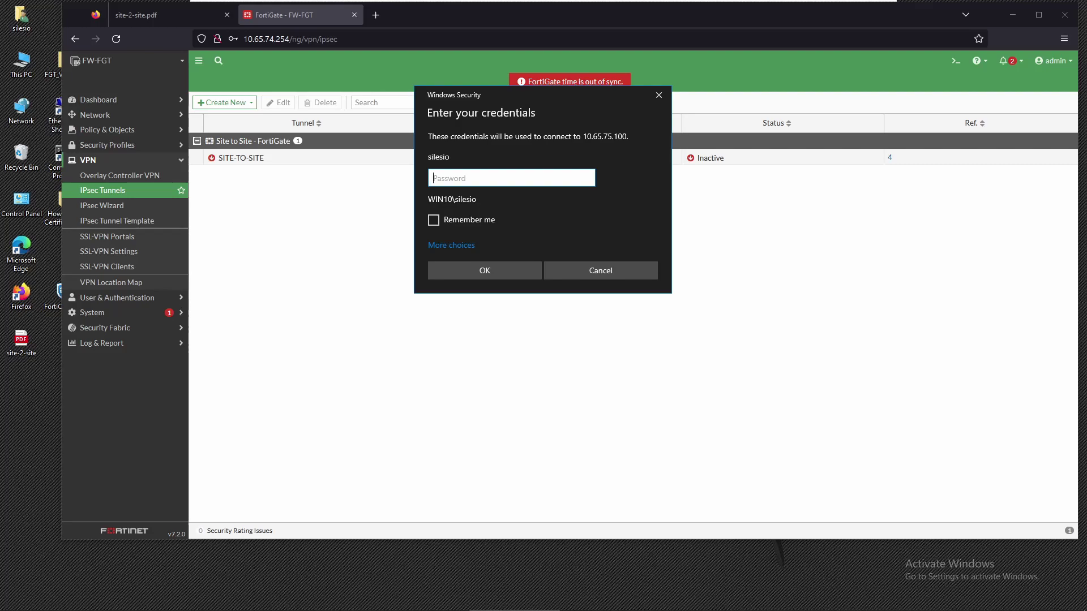
text(*********)
key(Return)
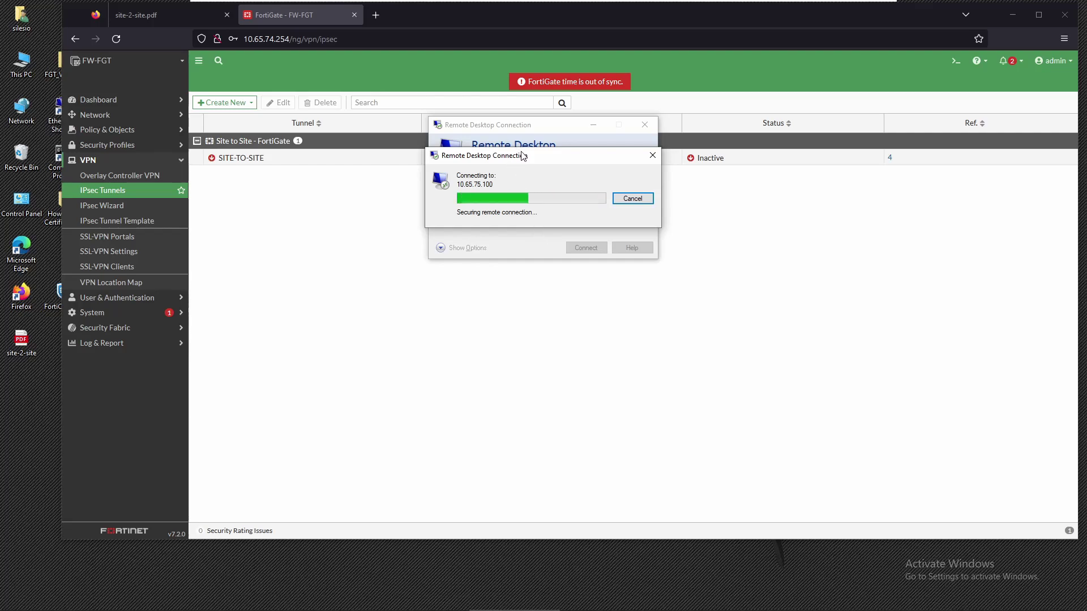
Step: Maximize the 10.65.75.100 remote session and refresh FGT-FW2's IPsec Tunnels to confirm SITE-TO-SITE is Up
drag(523, 155, 466, 268)
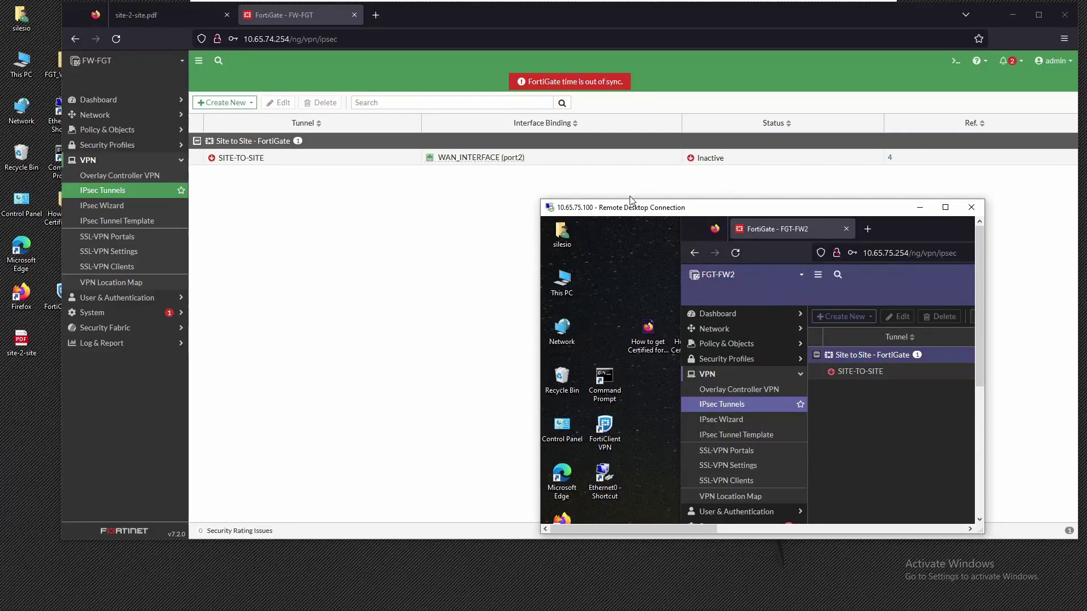
double_click(612, 207)
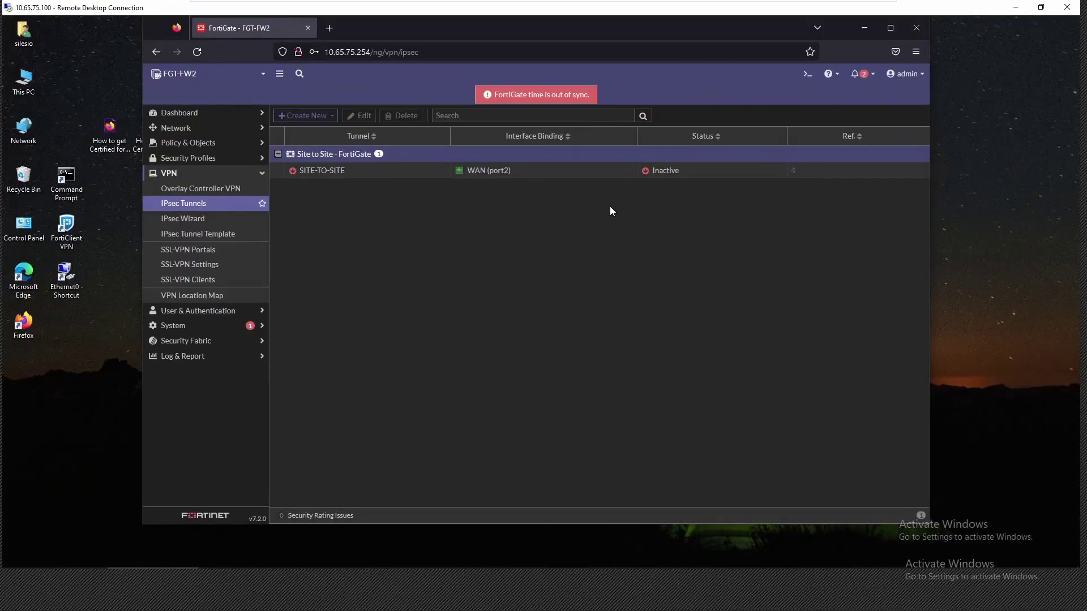
click(591, 172)
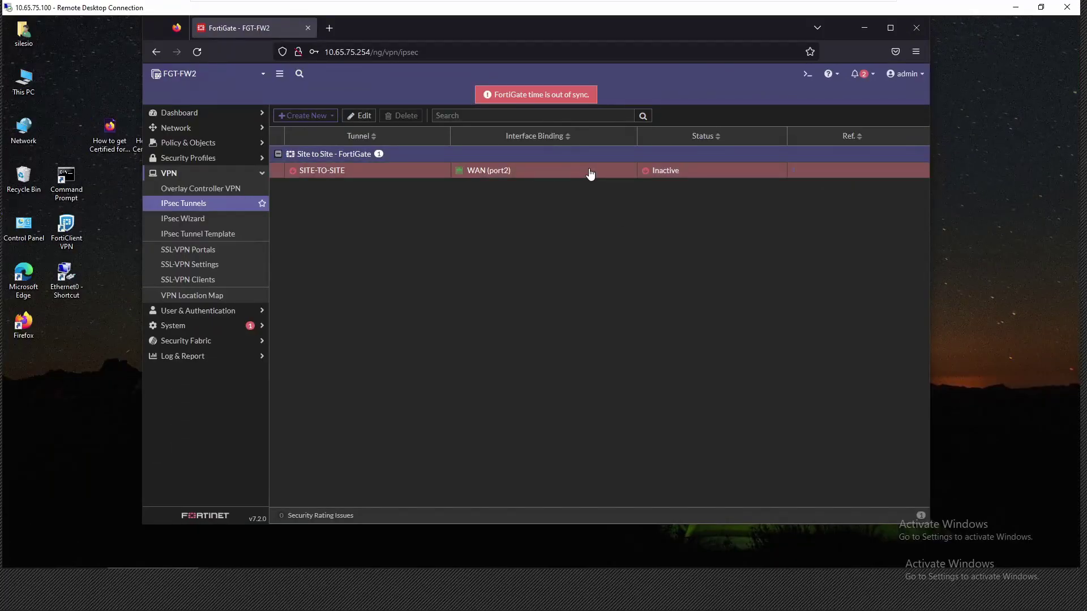
click(182, 205)
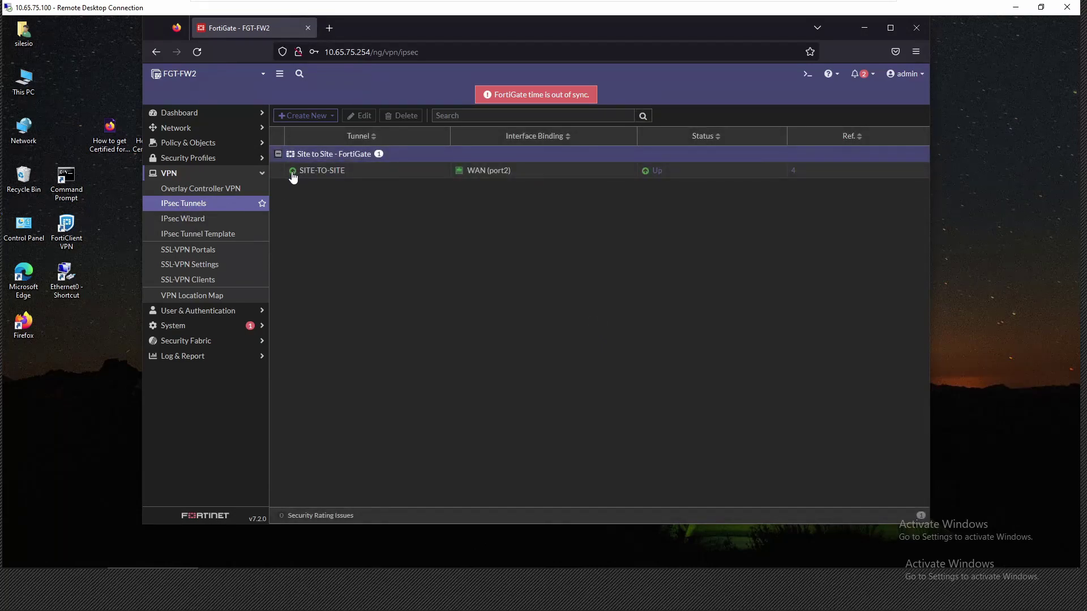
mouse_move(293, 177)
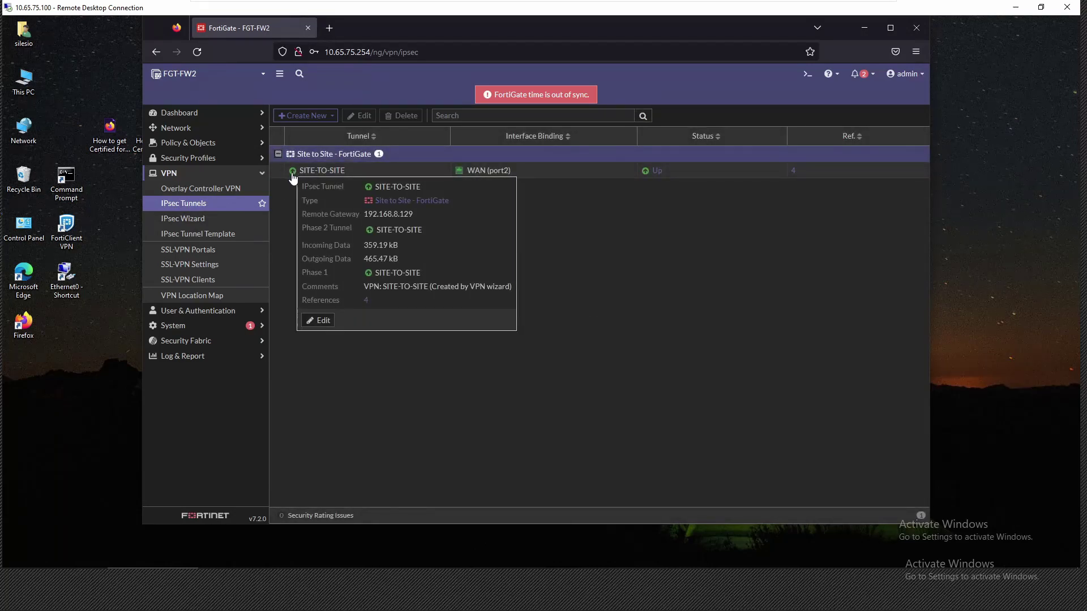
right_click(317, 173)
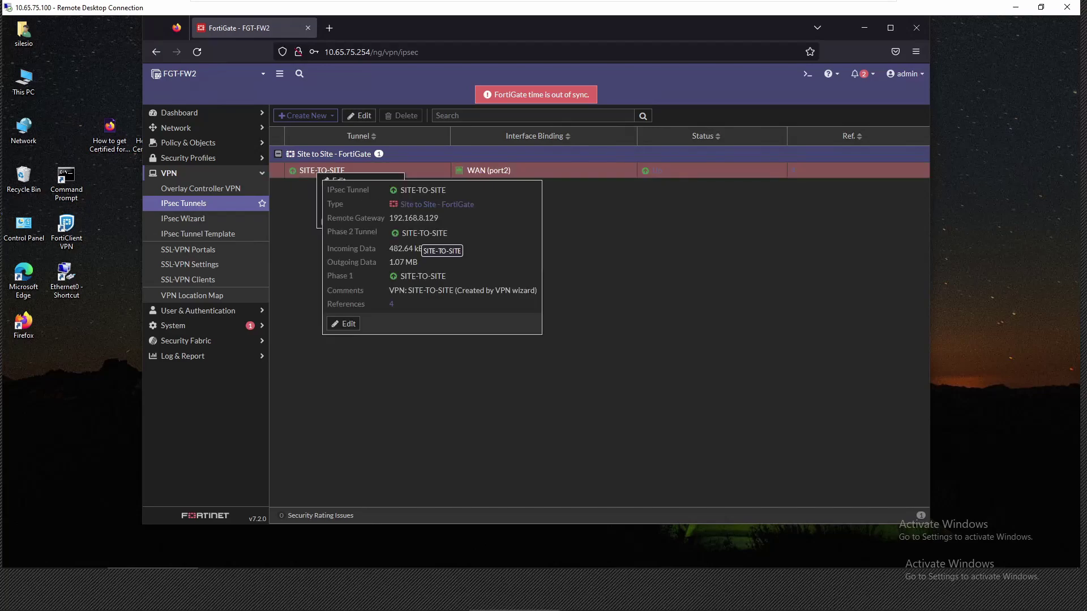